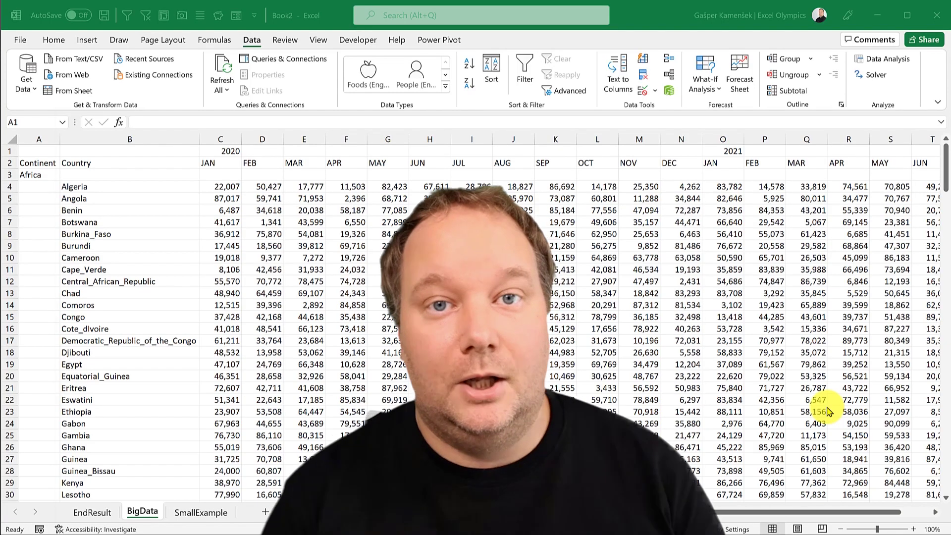
Scroll across the BigData sheet and select its top-left block of data
{"action": "scroll", "coordinate": [828, 411], "scroll_direction": "right", "scroll_amount": 3}
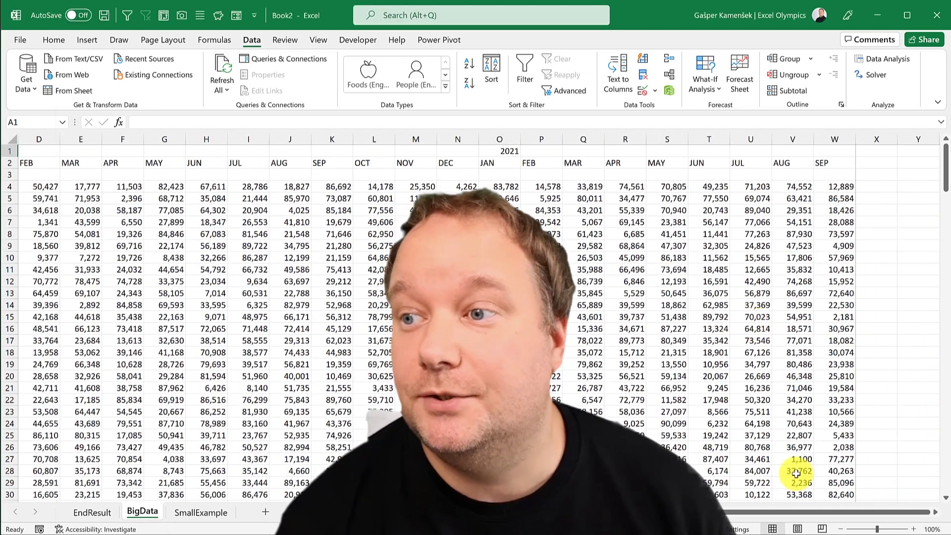
{"action": "left_click_drag", "start_coordinate": [749, 516], "coordinate": [747, 513]}
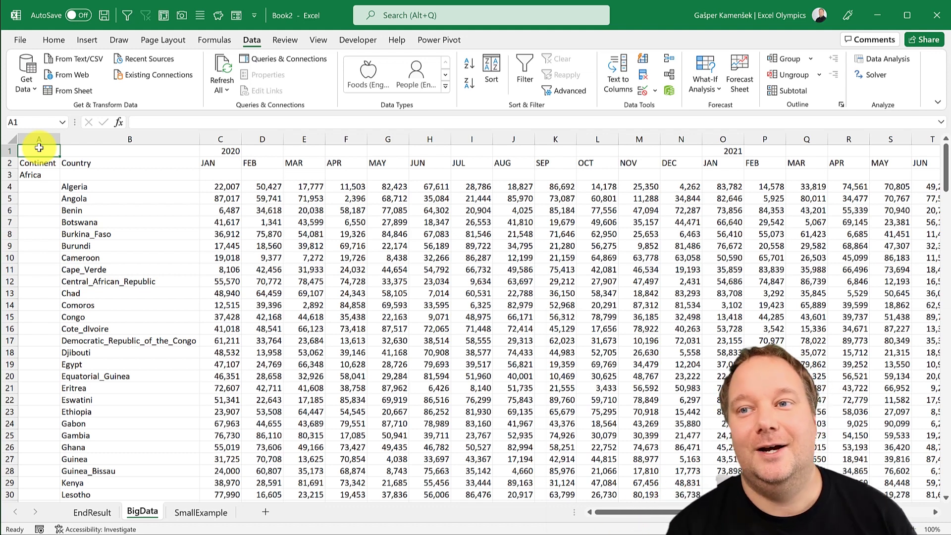
{"action": "left_click_drag", "start_coordinate": [39, 148], "coordinate": [538, 396]}
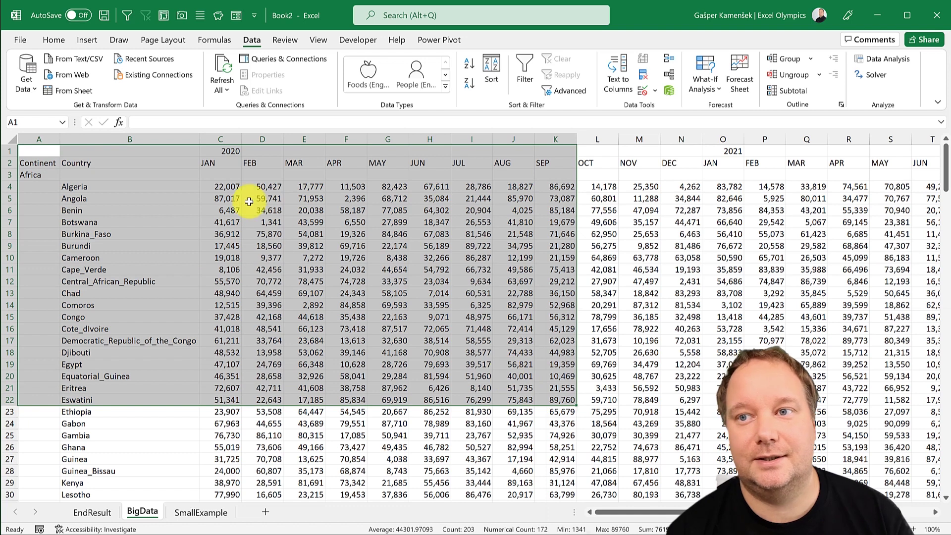
{"action": "left_click", "coordinate": [235, 189]}
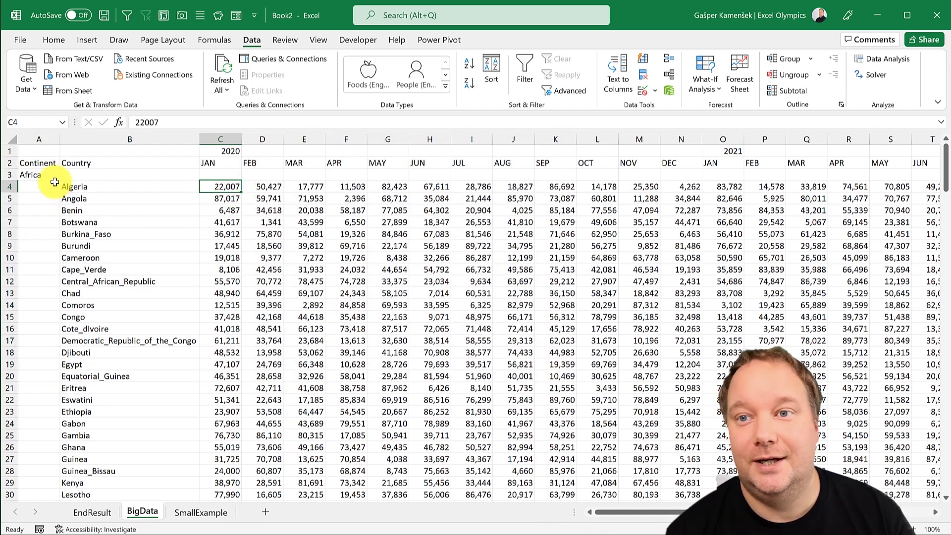
Highlight the Continent and Country columns and the 2020 JAN–APR headers, then switch to EndResult
{"action": "left_click_drag", "start_coordinate": [41, 163], "coordinate": [47, 270]}
{"action": "left_click_drag", "start_coordinate": [100, 163], "coordinate": [119, 259]}
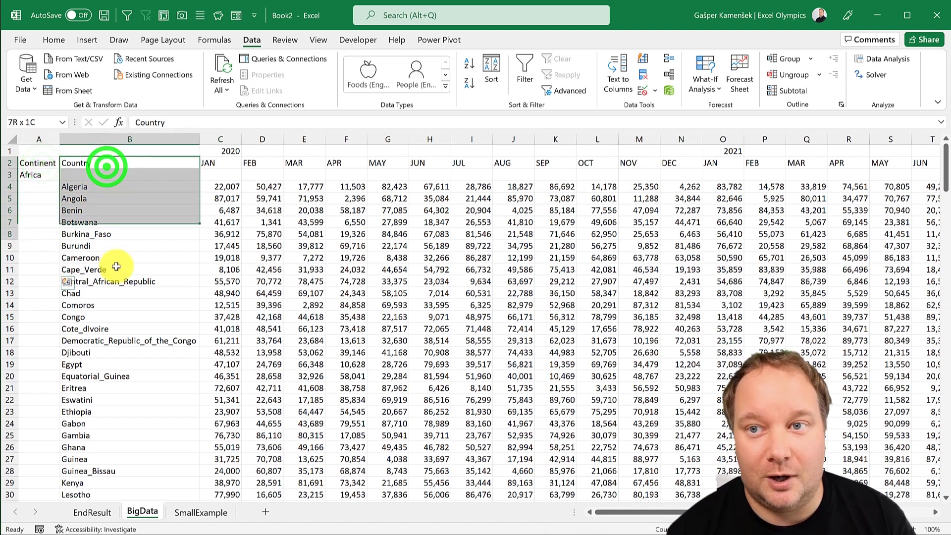
{"action": "left_click", "coordinate": [218, 151]}
{"action": "left_click_drag", "start_coordinate": [286, 161], "coordinate": [347, 163]}
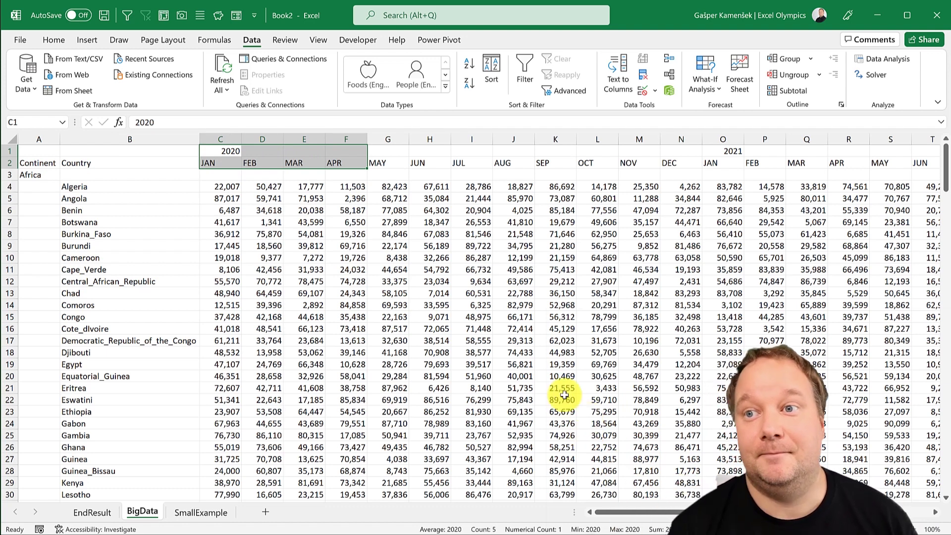
{"action": "left_click", "coordinate": [225, 187]}
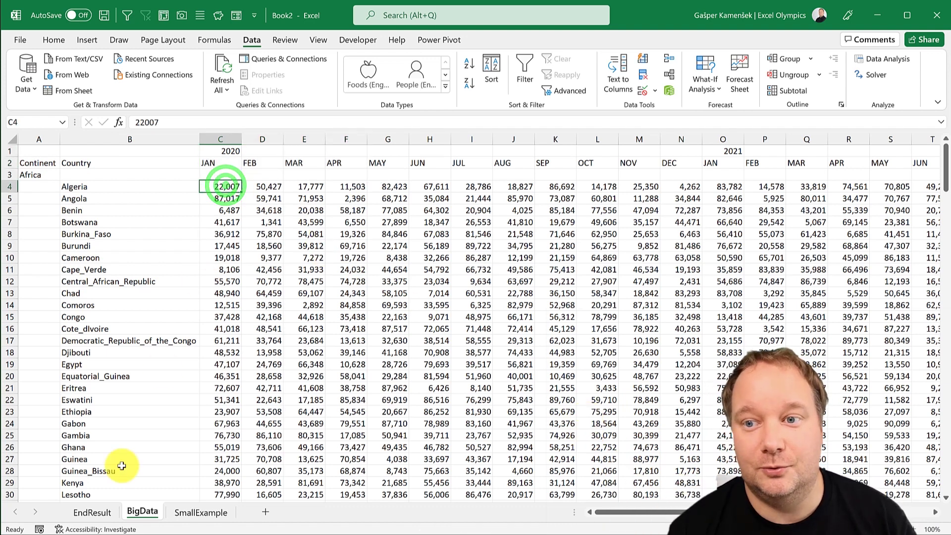
{"action": "left_click", "coordinate": [91, 511]}
Check EndResult's first row (2020, JAN, Africa, Algeria, Units Sold) and Botswana's value, then return to BigData
{"action": "left_click", "coordinate": [303, 163]}
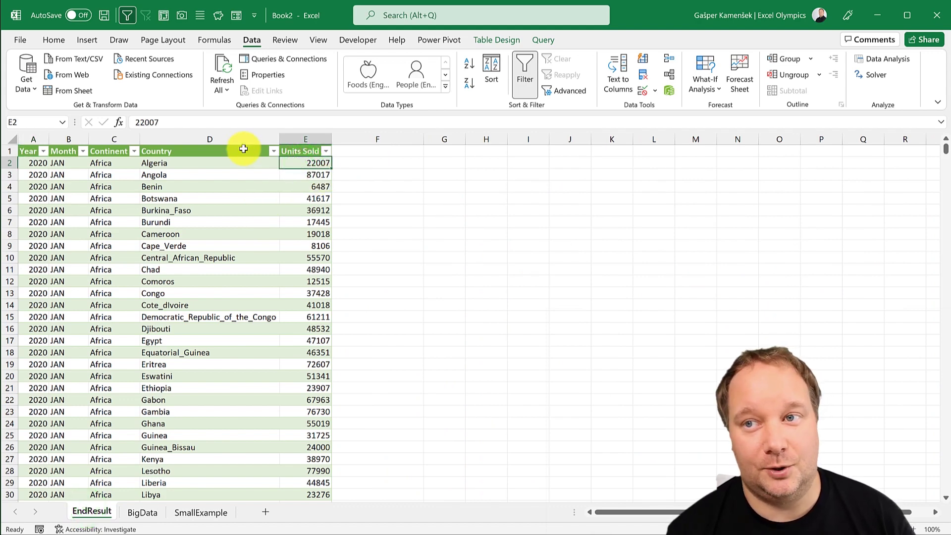
{"action": "left_click", "coordinate": [193, 163]}
{"action": "left_click", "coordinate": [99, 163]}
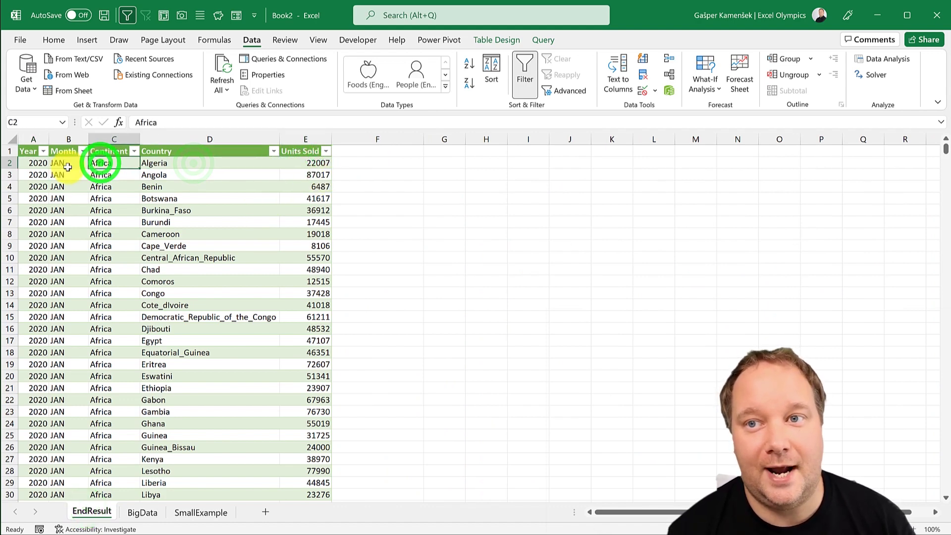
{"action": "left_click", "coordinate": [65, 163]}
{"action": "left_click", "coordinate": [33, 163]}
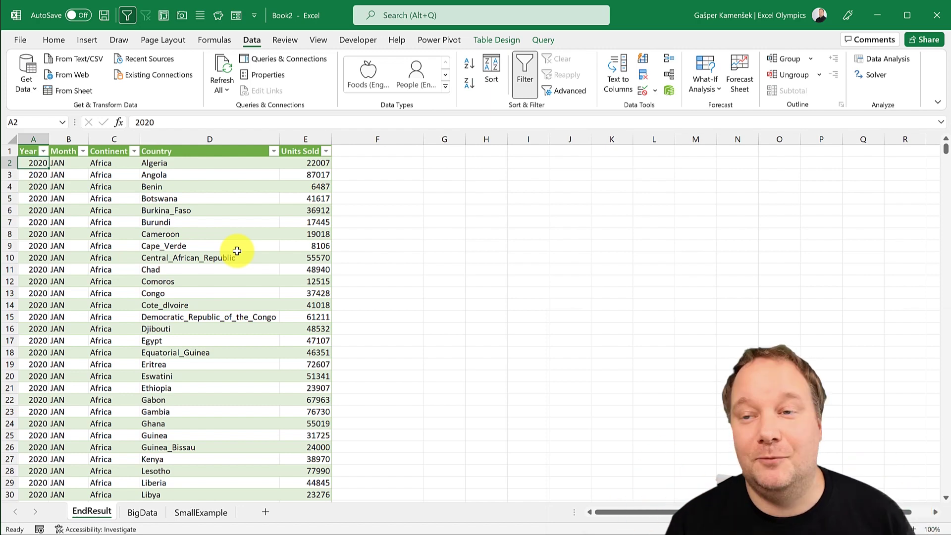
{"action": "left_click", "coordinate": [305, 163]}
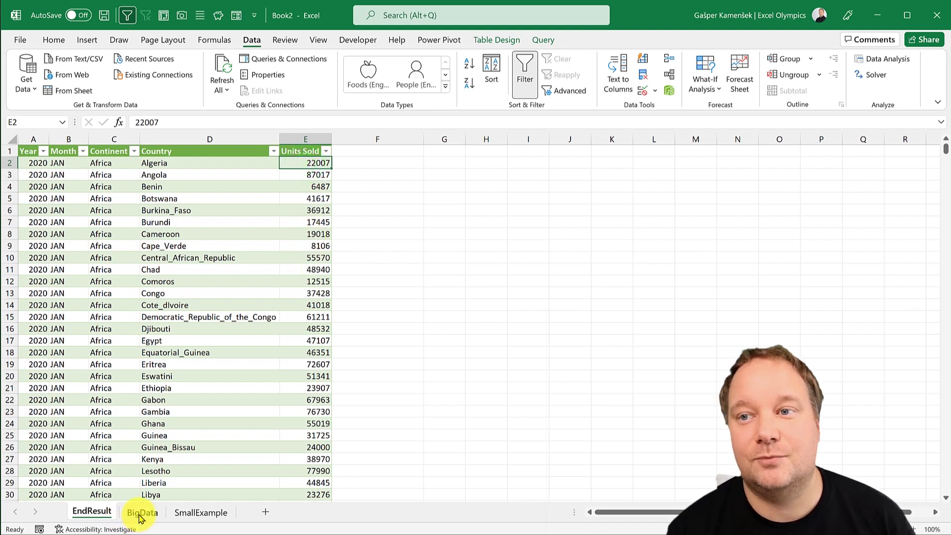
{"action": "left_click", "coordinate": [313, 198]}
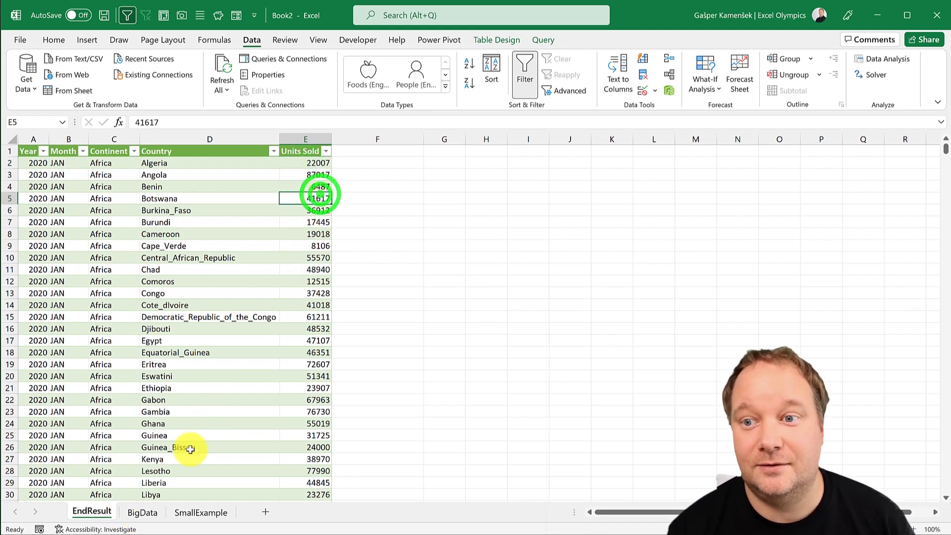
{"action": "left_click", "coordinate": [142, 513]}
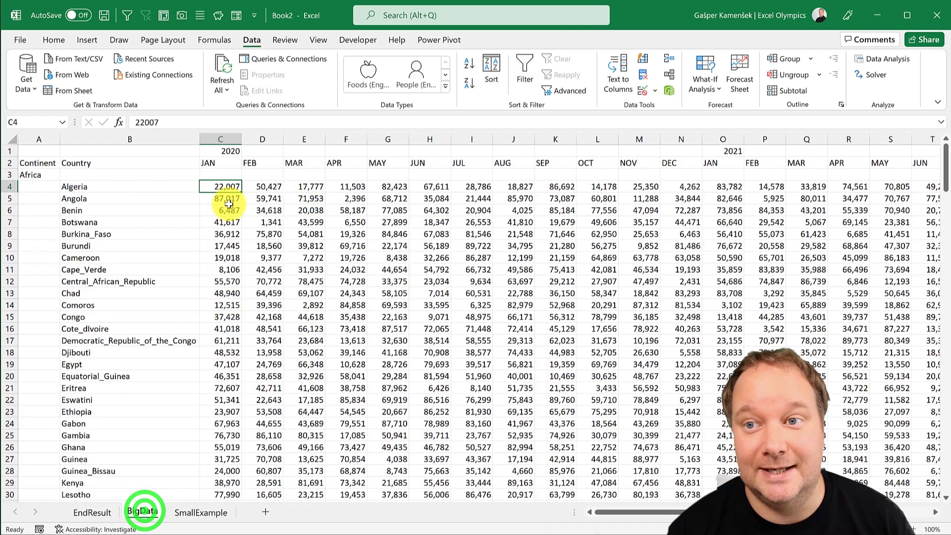
Review the SmallExample Country column and month headers, then load that table via Data > From Sheet
{"action": "left_click", "coordinate": [346, 340]}
{"action": "left_click", "coordinate": [212, 510]}
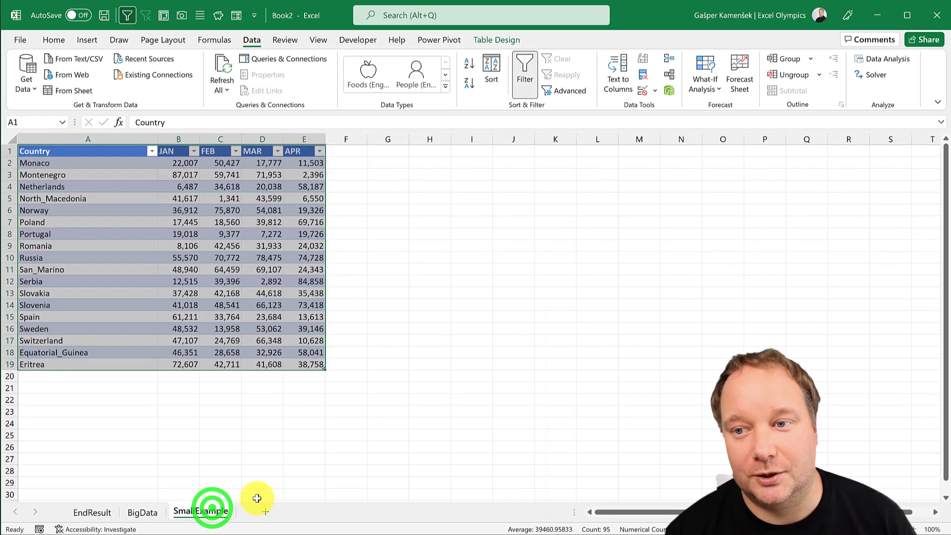
{"action": "left_click", "coordinate": [222, 248]}
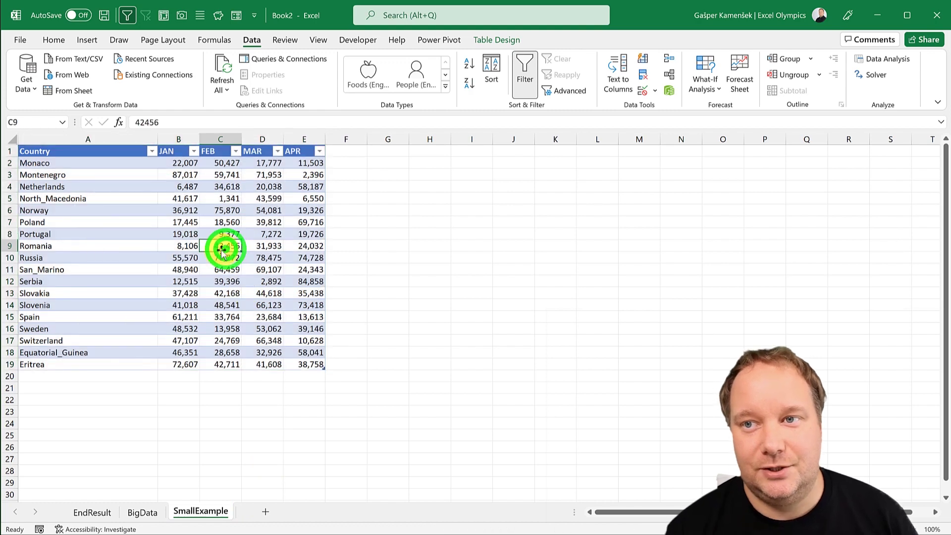
{"action": "left_click", "coordinate": [71, 138]}
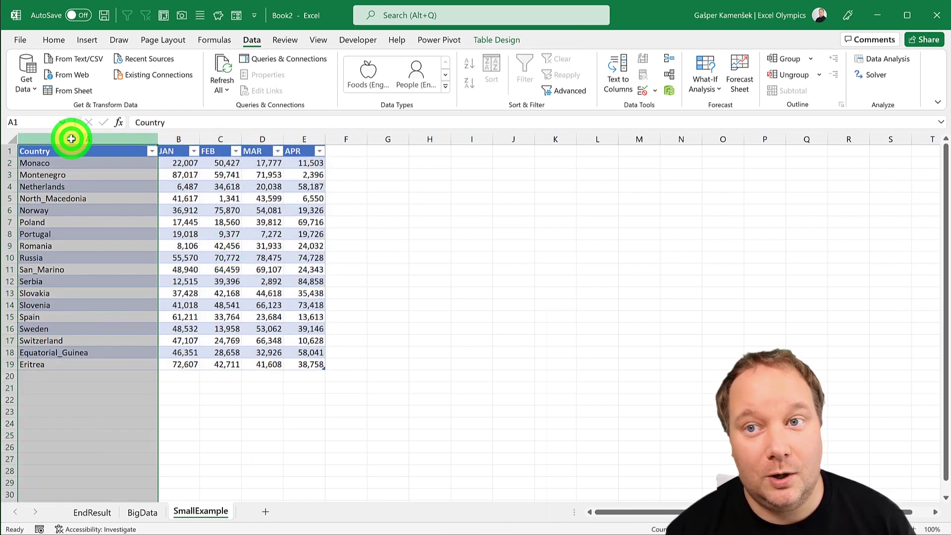
{"action": "left_click", "coordinate": [8, 151]}
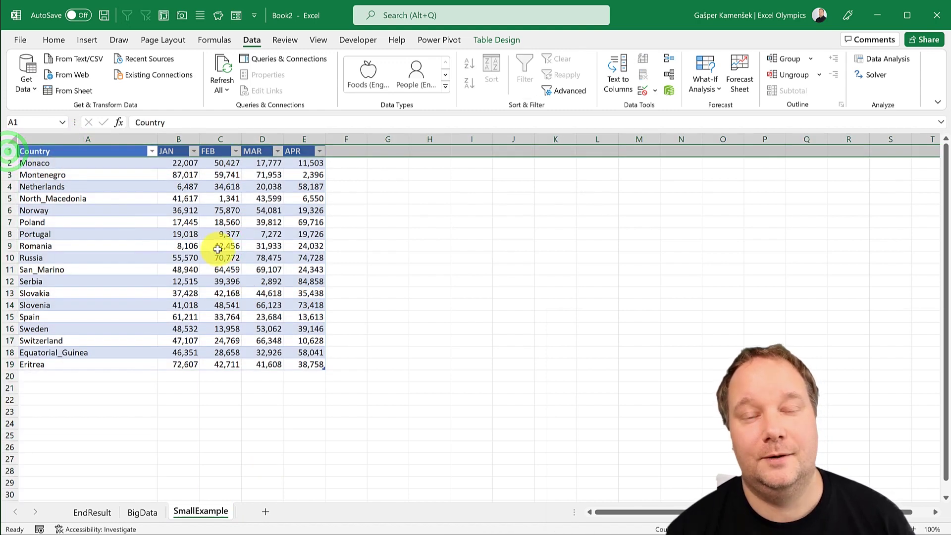
{"action": "left_click", "coordinate": [218, 248]}
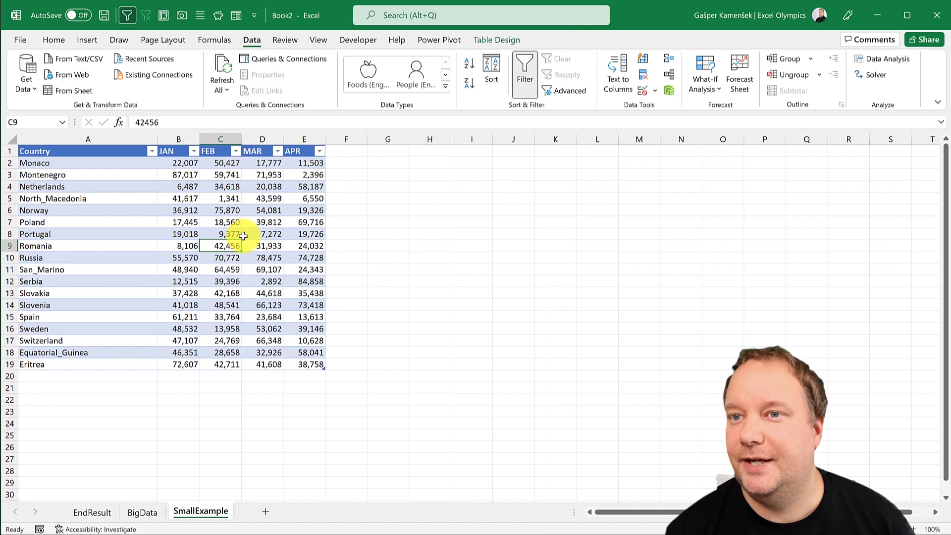
{"action": "left_click", "coordinate": [203, 187]}
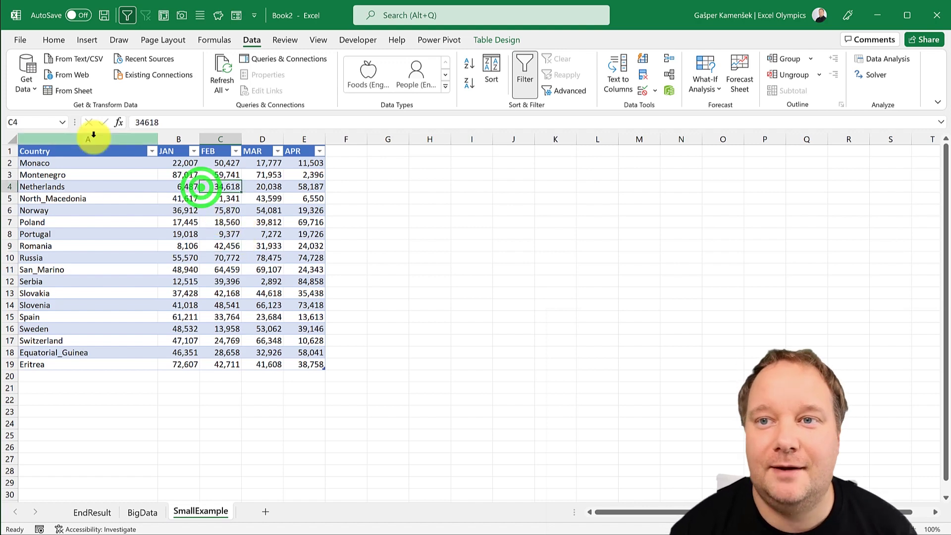
{"action": "left_click", "coordinate": [74, 92]}
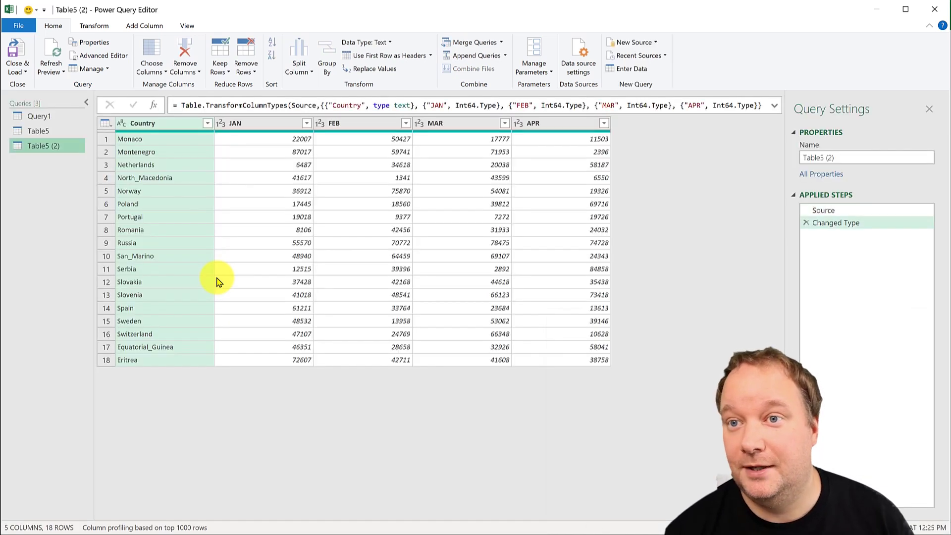
Unpivot all columns except Country into Attribute and Value columns
{"action": "right_click", "coordinate": [167, 127]}
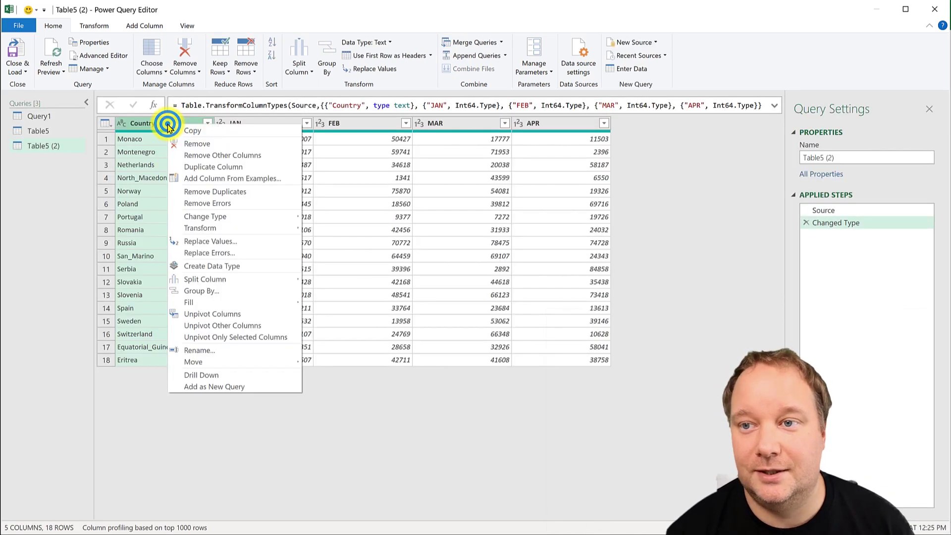
{"action": "left_click", "coordinate": [236, 322]}
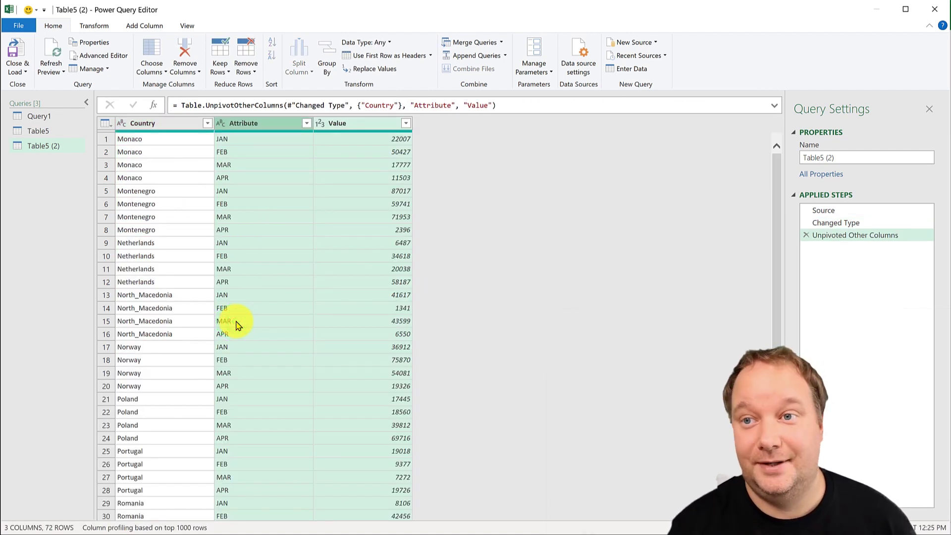
{"action": "left_click", "coordinate": [149, 124]}
{"action": "left_click", "coordinate": [254, 123]}
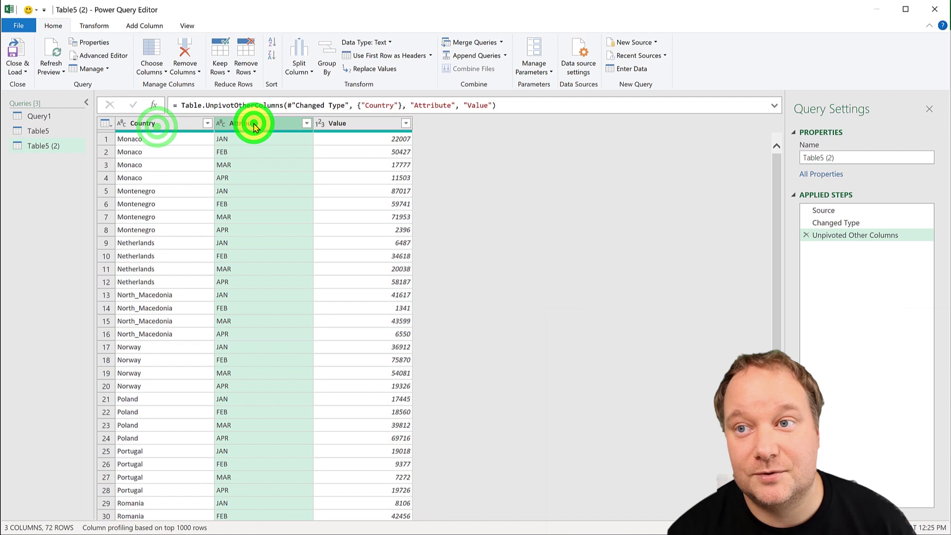
{"action": "left_click", "coordinate": [356, 124]}
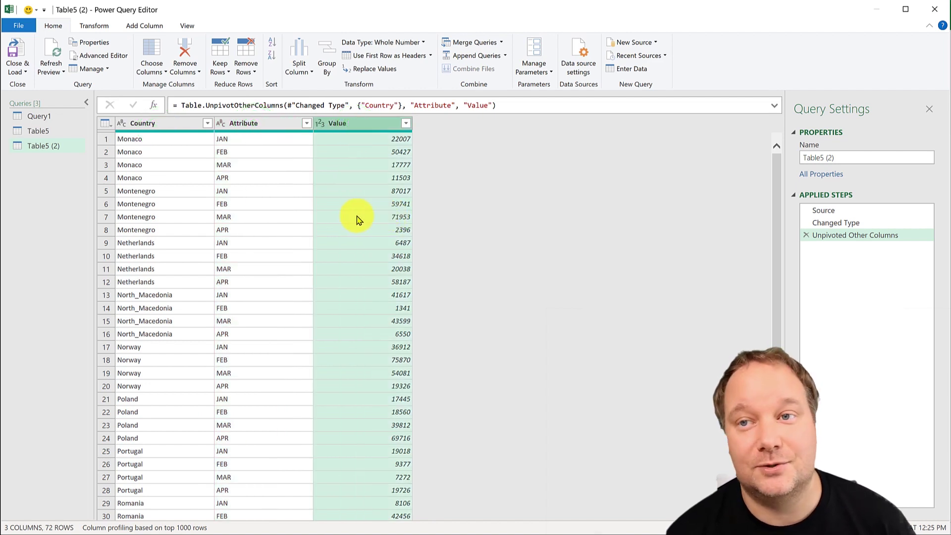
Close & Load To as Only Create Connection, then go back to the BigData sheet
{"action": "left_click", "coordinate": [21, 71]}
{"action": "left_click", "coordinate": [34, 95]}
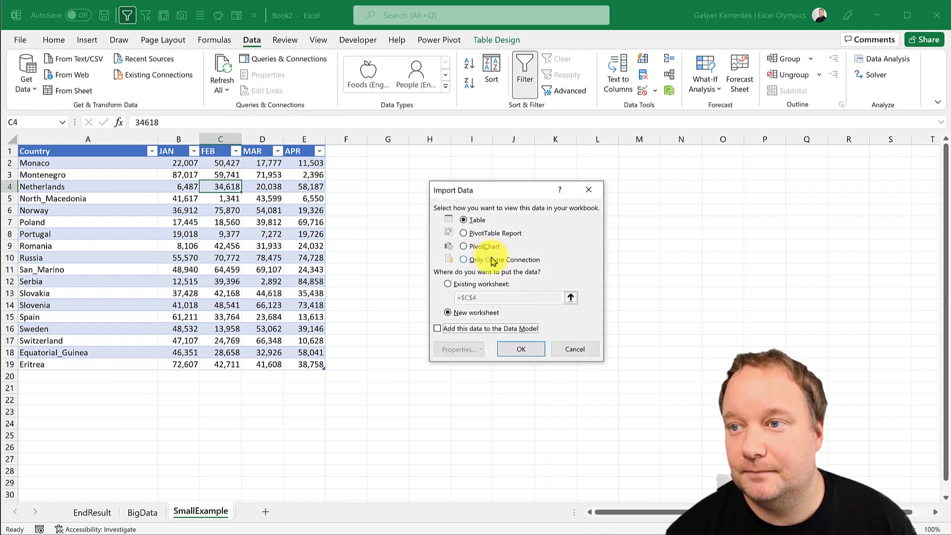
{"action": "left_click", "coordinate": [492, 260]}
{"action": "left_click", "coordinate": [513, 348]}
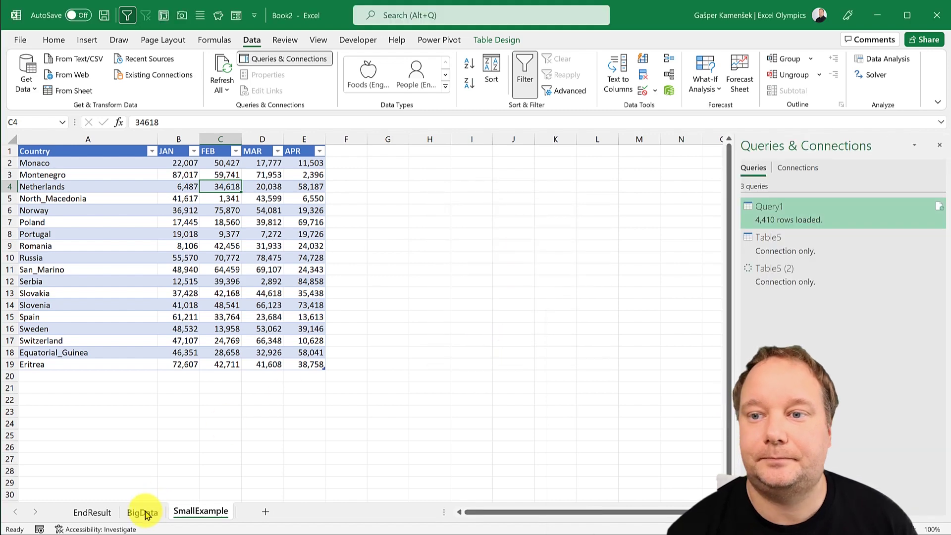
{"action": "left_click", "coordinate": [143, 513]}
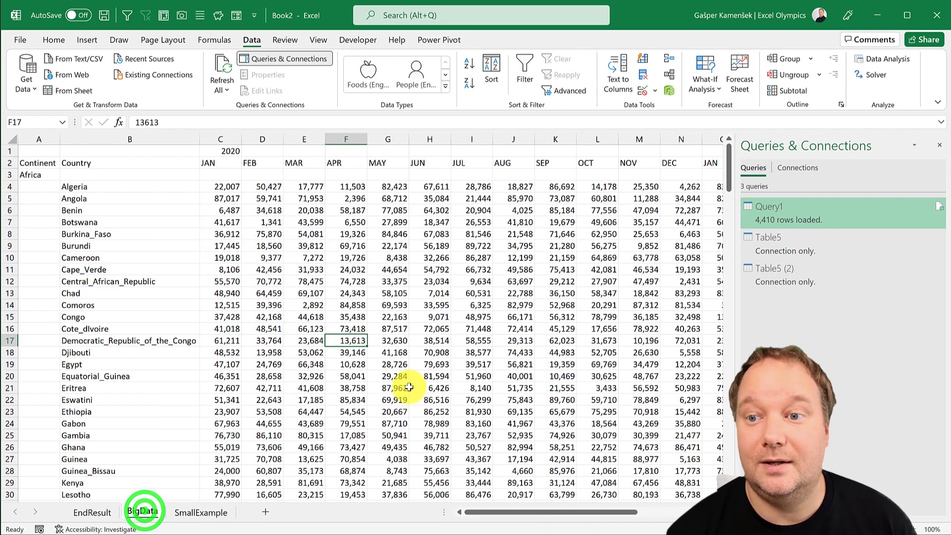
Close the Queries & Connections pane and confirm the Data named range reaches the table's bottom
{"action": "left_click", "coordinate": [930, 142]}
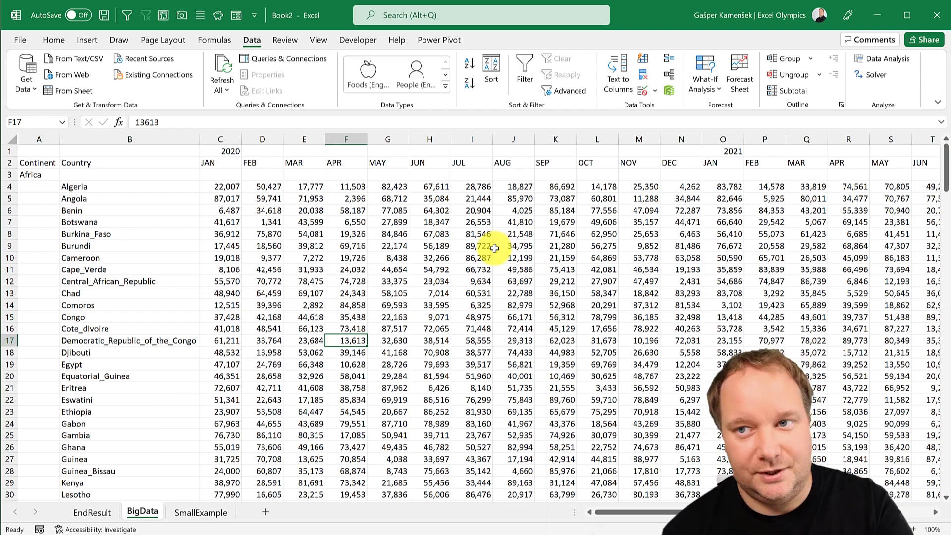
{"action": "left_click", "coordinate": [438, 256]}
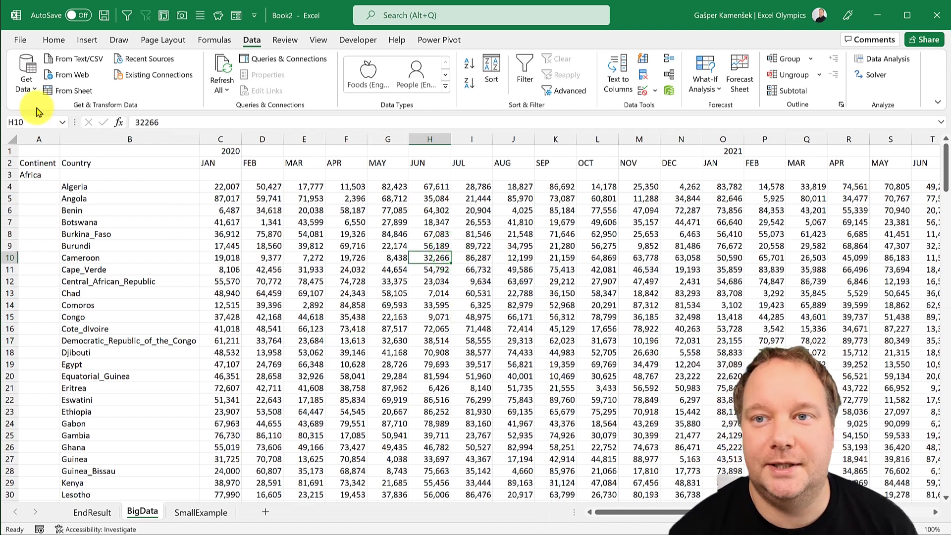
{"action": "left_click", "coordinate": [62, 122]}
{"action": "left_click", "coordinate": [18, 136]}
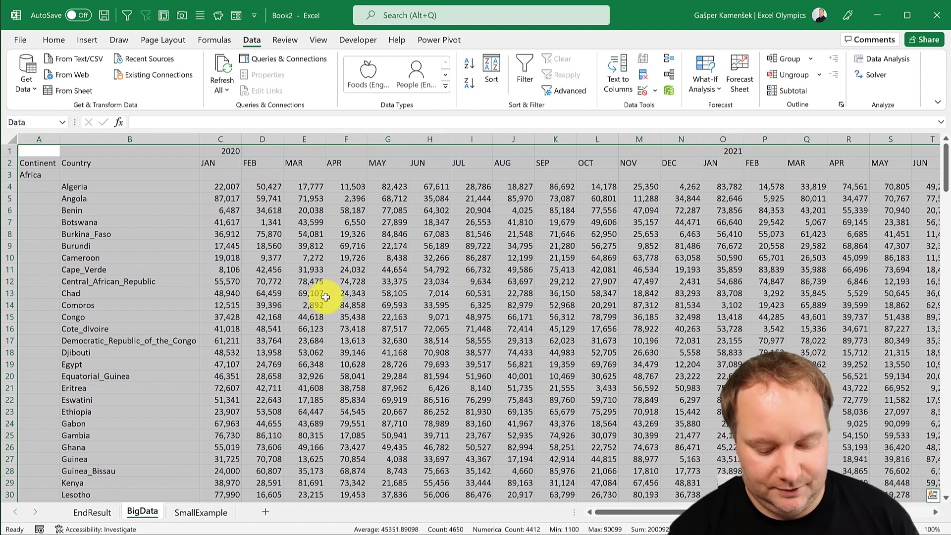
{"action": "key", "text": "ctrl+period"}
{"action": "key", "text": "ctrl+period"}
{"action": "key", "text": "ctrl+period"}
{"action": "key", "text": "ctrl+period"}
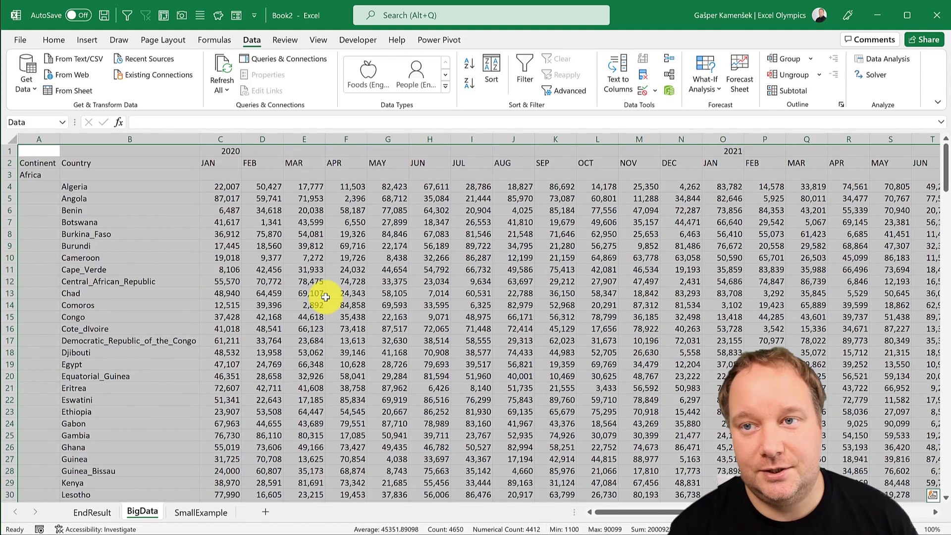
{"action": "left_click", "coordinate": [326, 294]}
{"action": "left_click", "coordinate": [16, 89]}
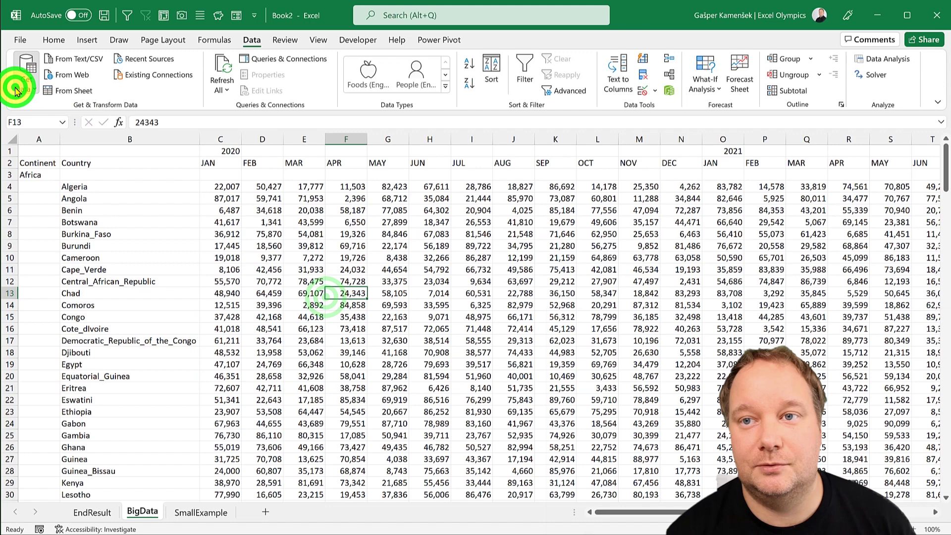
Create a blank query with the source formula =Excel.CurrentWorkbook()
{"action": "mouse_move", "coordinate": [94, 258]}
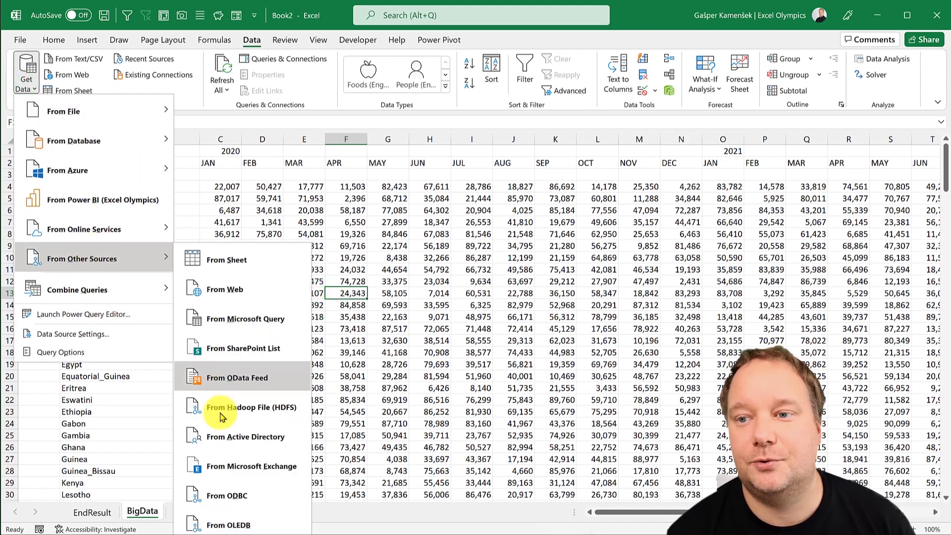
{"action": "left_click", "coordinate": [211, 532]}
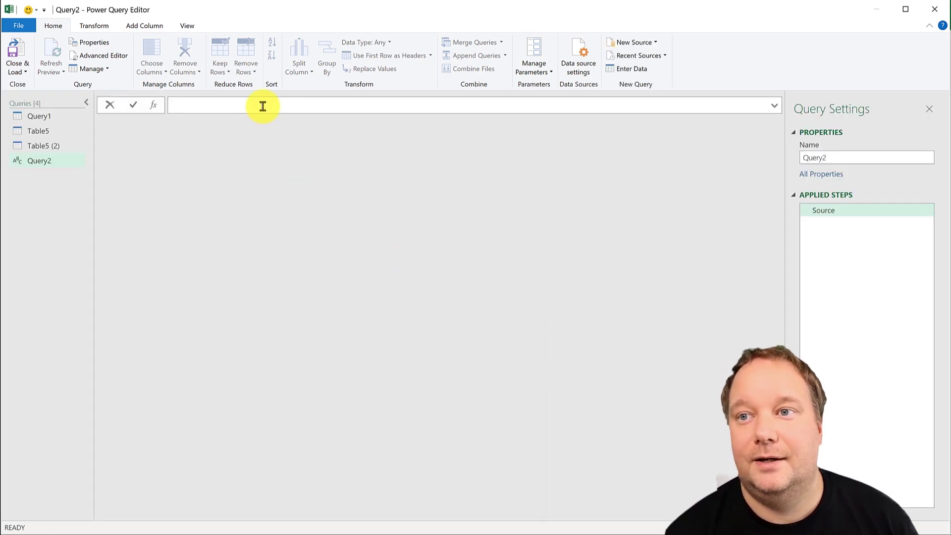
{"action": "left_click", "coordinate": [262, 106]}
{"action": "type", "text": "= "}
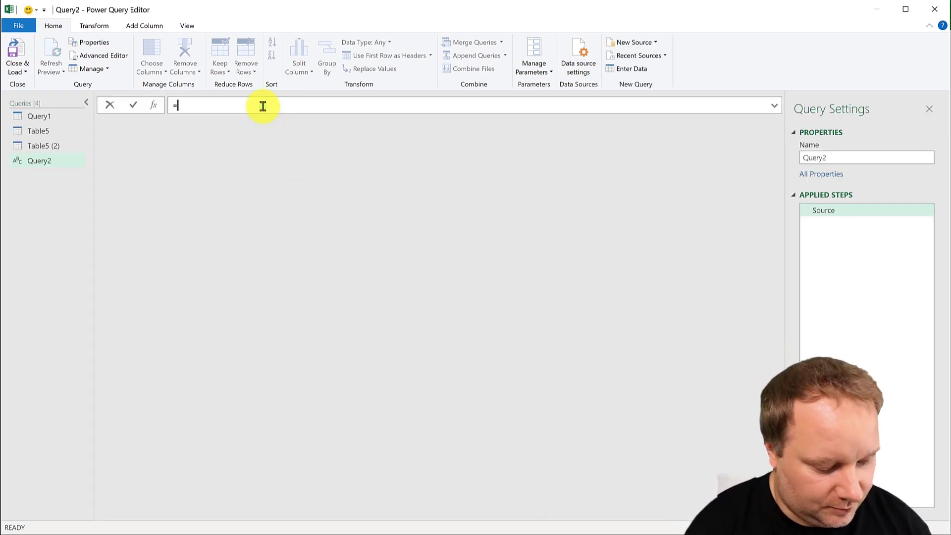
{"action": "type", "text": "Excel.Cu"}
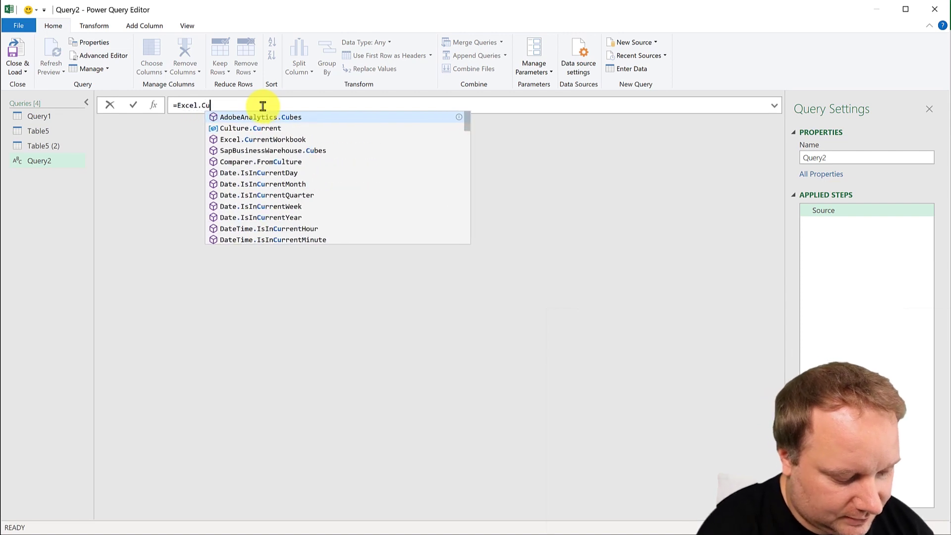
{"action": "type", "text": "rrentWork"}
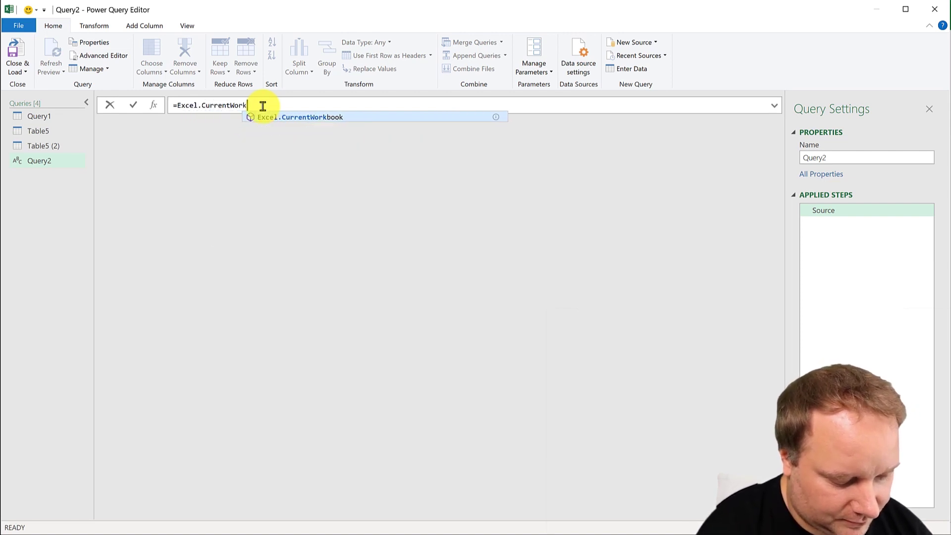
{"action": "type", "text": "boo"}
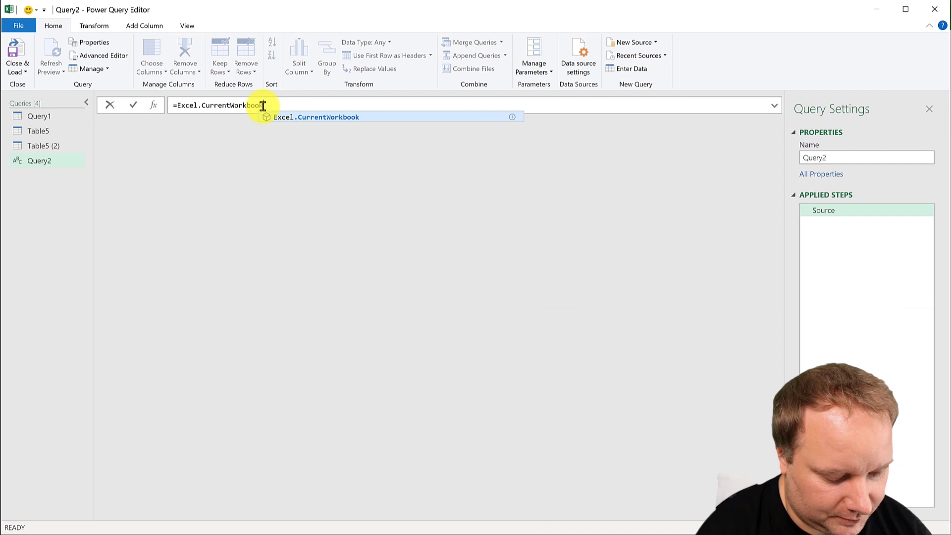
{"action": "type", "text": "k()"}
{"action": "key", "text": "Return"}
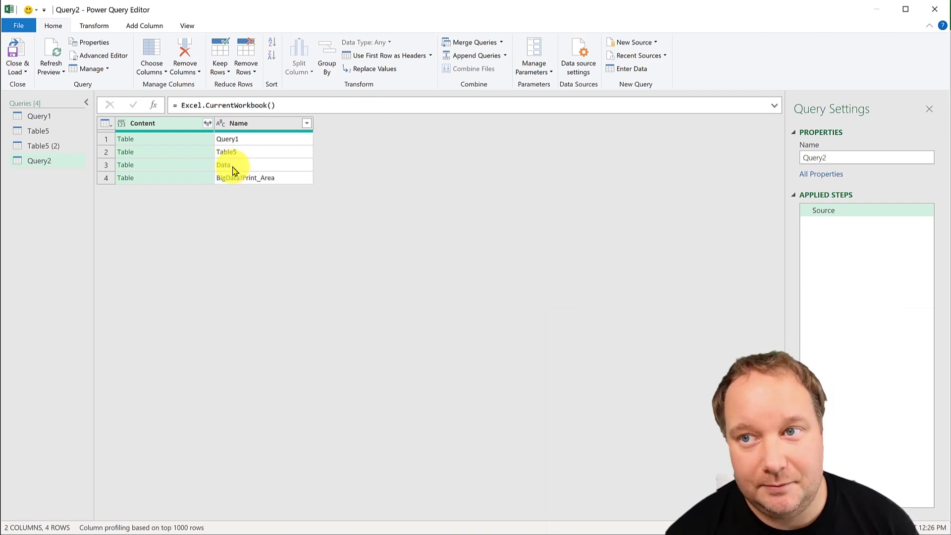
Drill into the Data row's Table and delete the Changed Type step
{"action": "left_click", "coordinate": [158, 169]}
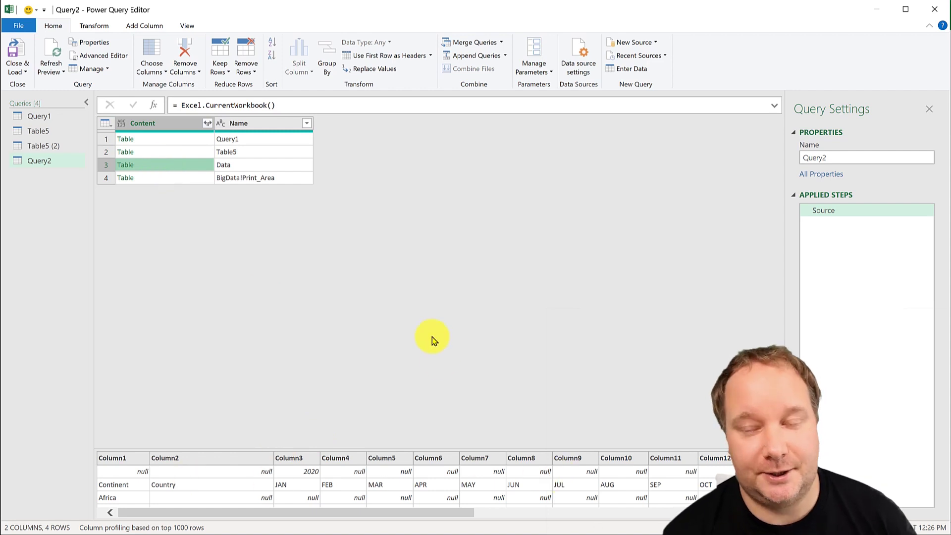
{"action": "left_click", "coordinate": [128, 164]}
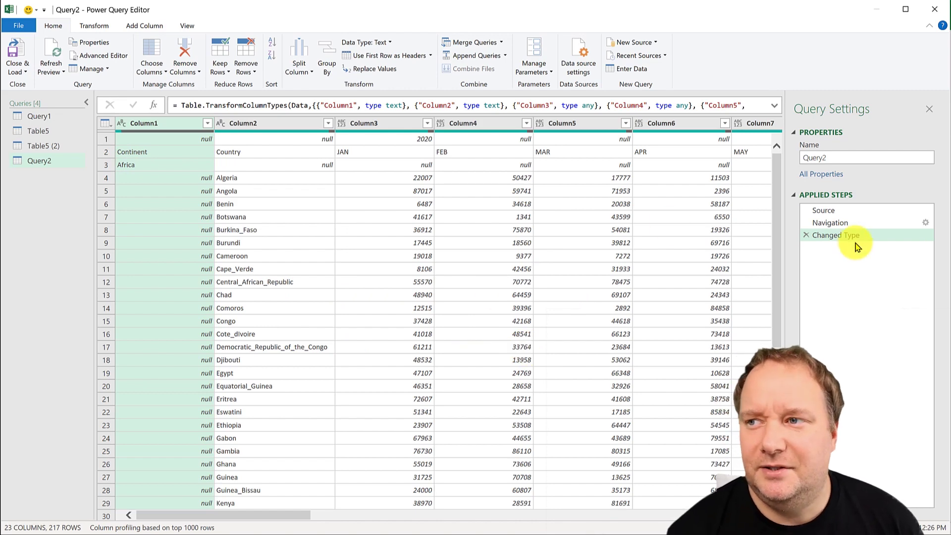
{"action": "left_click", "coordinate": [805, 235]}
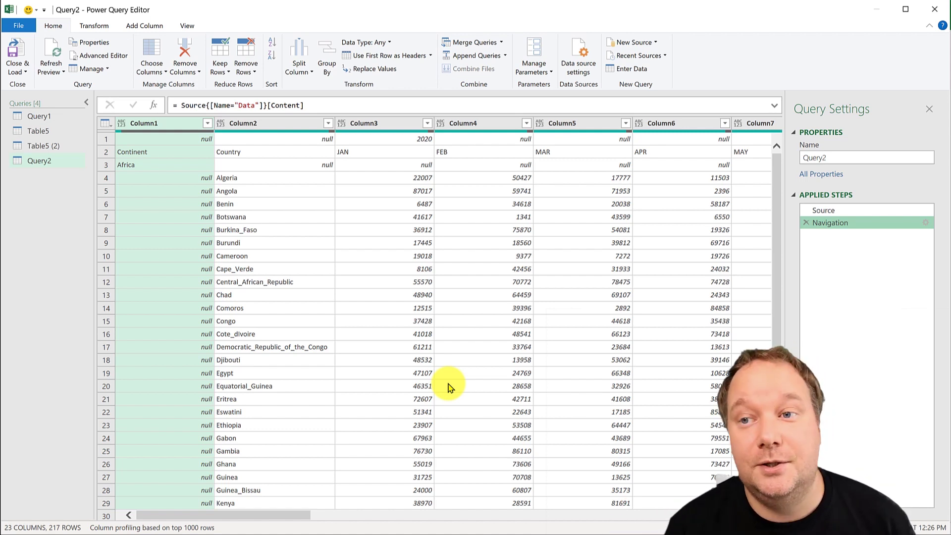
Inspect the 2020 and JAN header cells and select Column1 and Column2 of the raw grid
{"action": "left_click", "coordinate": [413, 139]}
{"action": "left_click", "coordinate": [414, 151]}
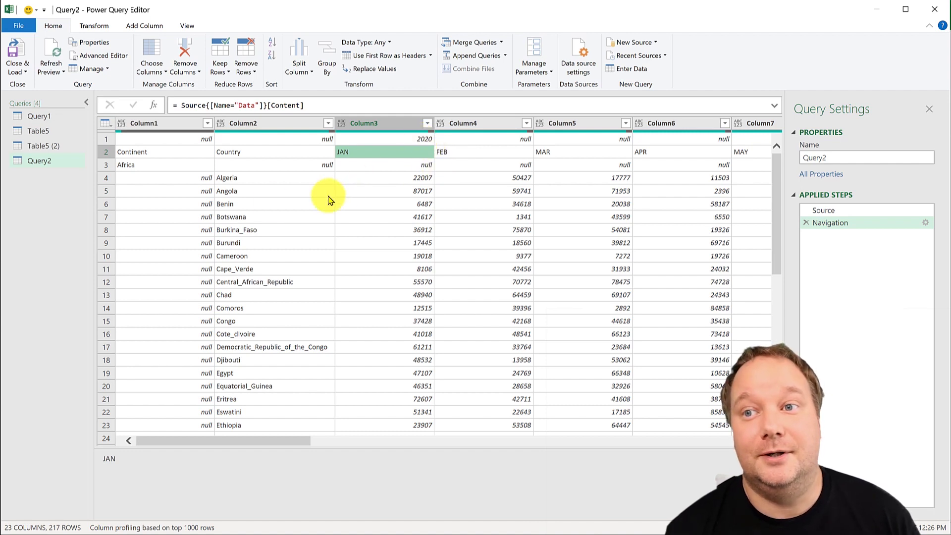
{"action": "left_click", "coordinate": [176, 122]}
{"action": "left_click", "coordinate": [275, 125], "text": "shift"}
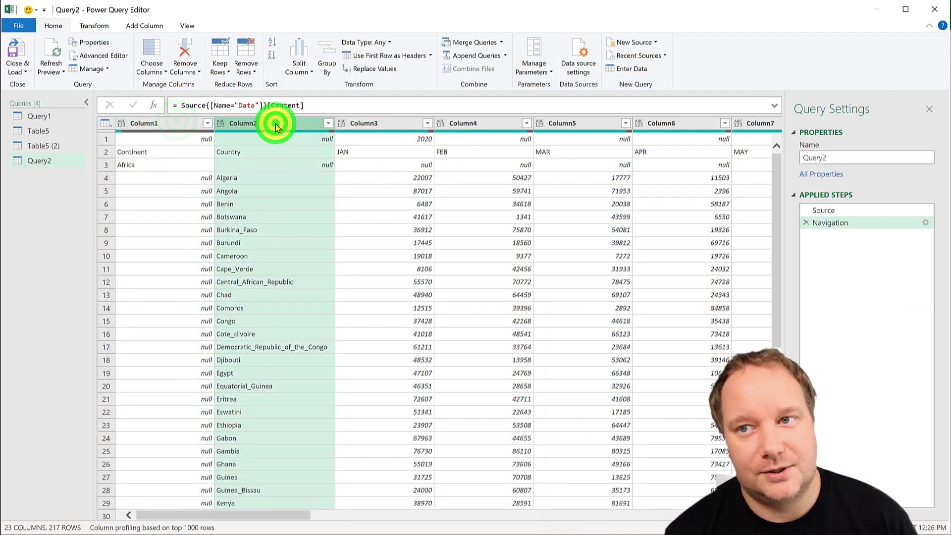
{"action": "left_click", "coordinate": [171, 126]}
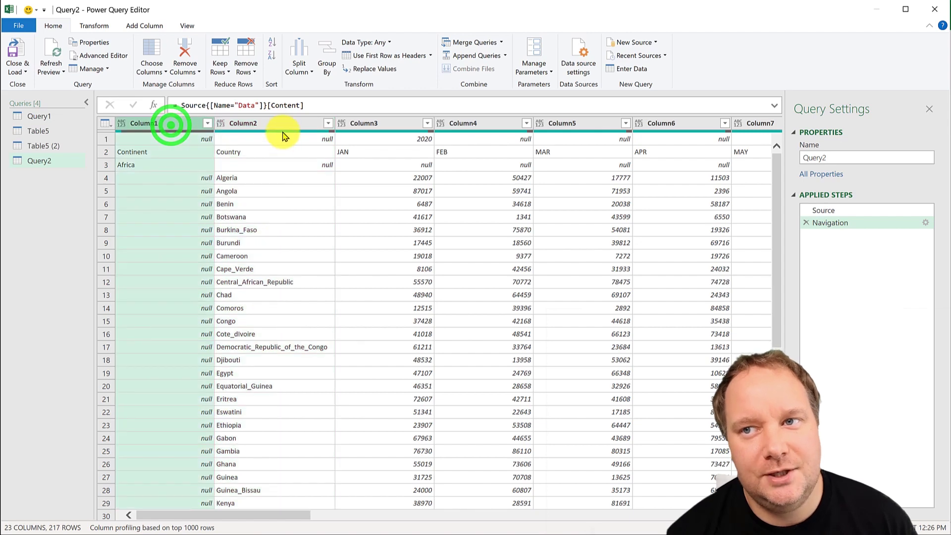
{"action": "left_click", "coordinate": [277, 131]}
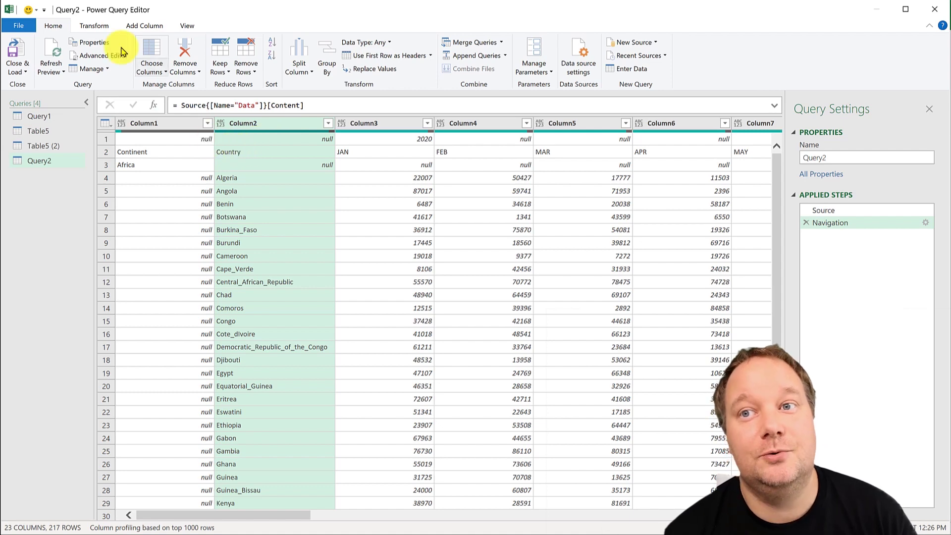
{"action": "left_click", "coordinate": [94, 26]}
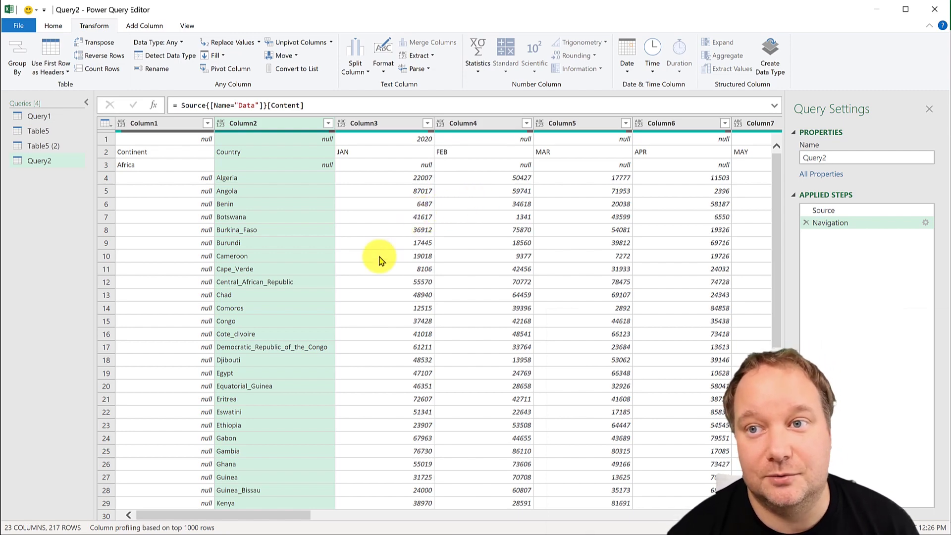
Apply Fill Down to Column1 so continent names like Africa fill the null rows
{"action": "left_click", "coordinate": [170, 123]}
{"action": "left_click", "coordinate": [274, 120], "text": "ctrl"}
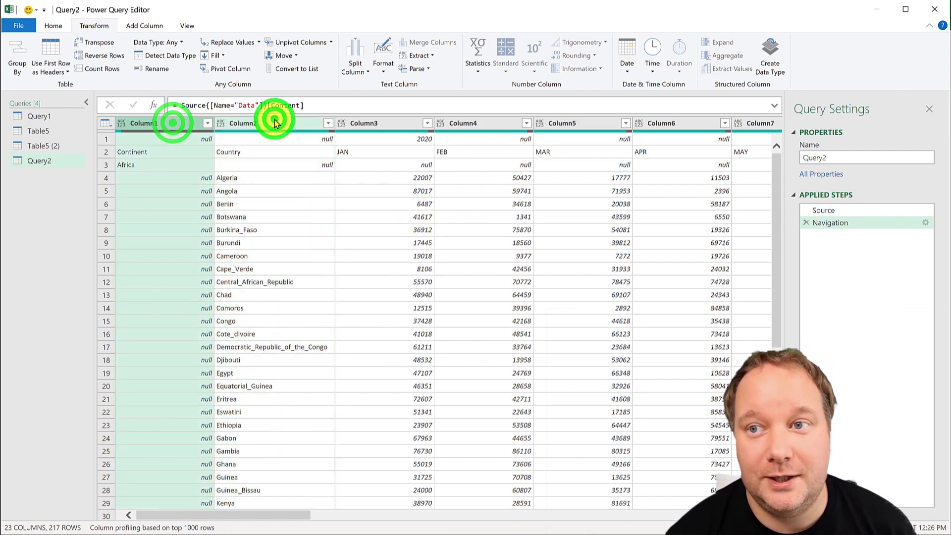
{"action": "left_click", "coordinate": [168, 122]}
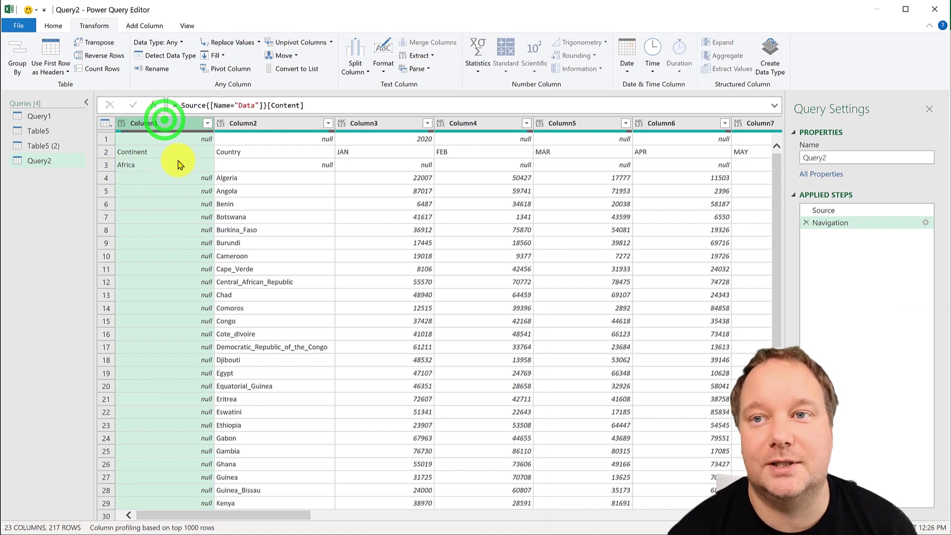
{"action": "left_click", "coordinate": [104, 26]}
{"action": "left_click", "coordinate": [212, 55]}
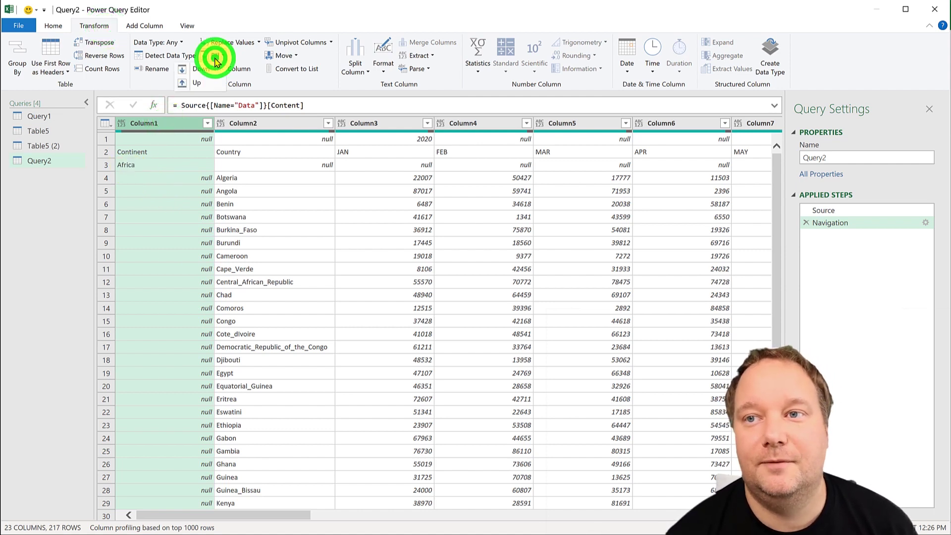
{"action": "left_click", "coordinate": [200, 68]}
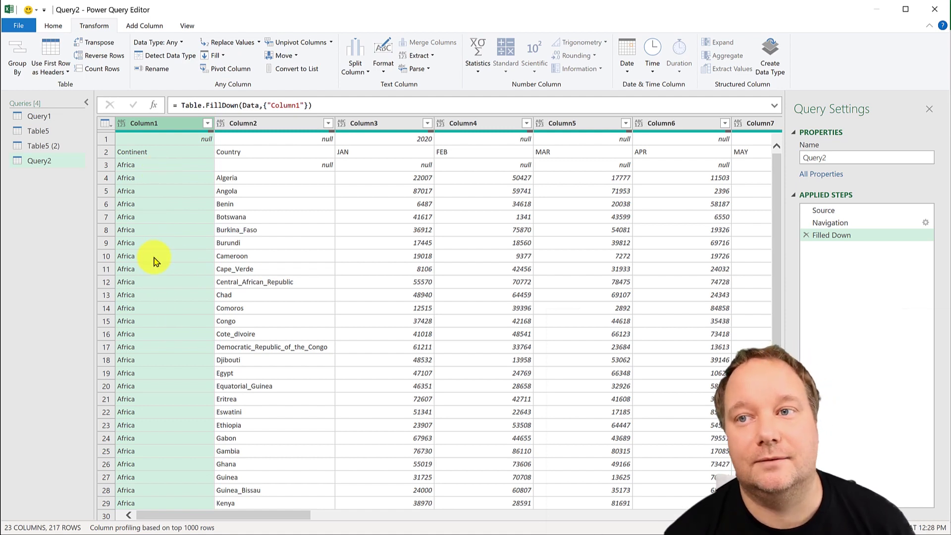
Merge Column1 and Column2 with a Semicolon separator into values like Africa;Algeria
{"action": "left_click", "coordinate": [261, 125], "text": "ctrl"}
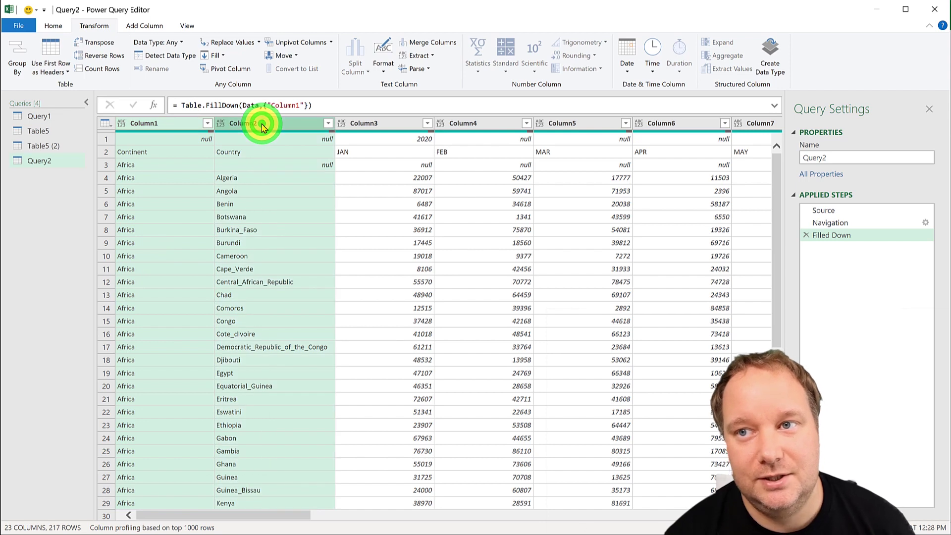
{"action": "left_click", "coordinate": [94, 25]}
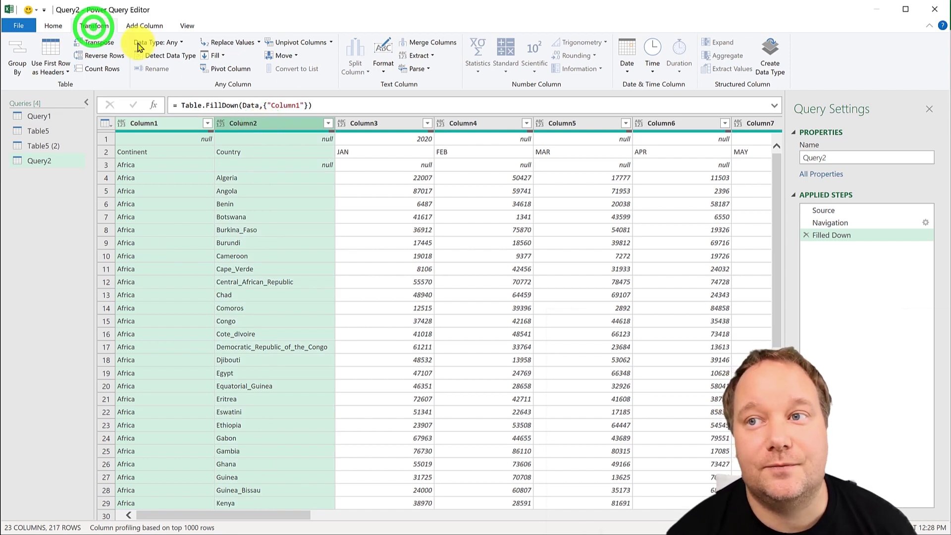
{"action": "left_click", "coordinate": [426, 42]}
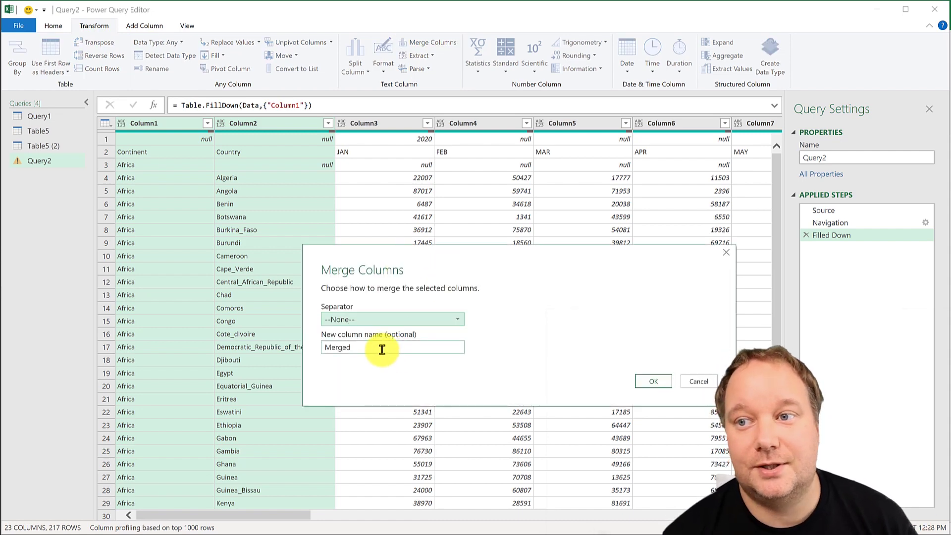
{"action": "left_click_drag", "start_coordinate": [322, 349], "coordinate": [365, 350]}
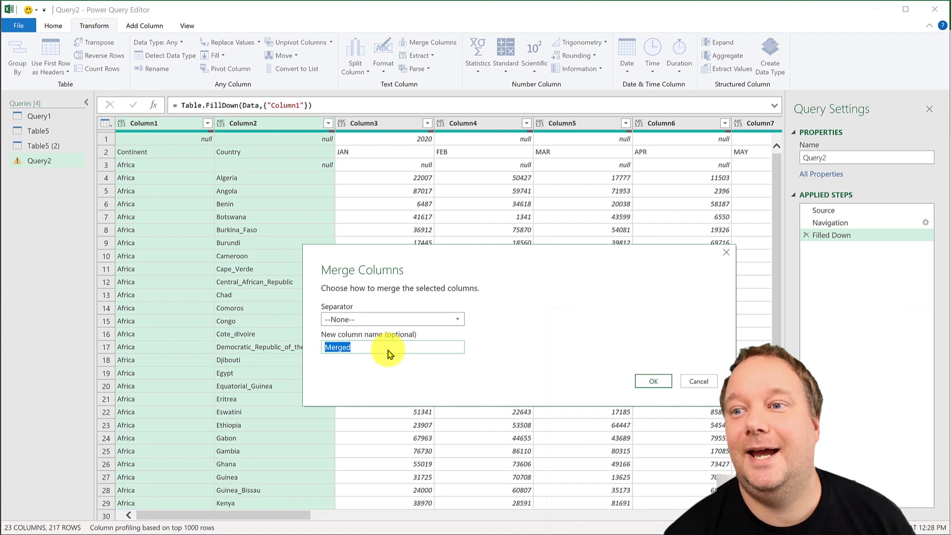
{"action": "left_click", "coordinate": [414, 319]}
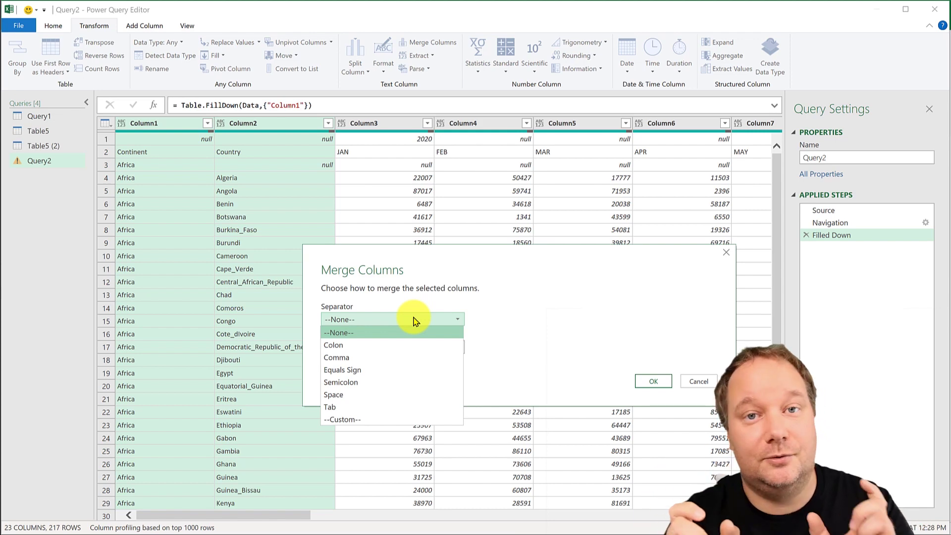
{"action": "left_click", "coordinate": [373, 381]}
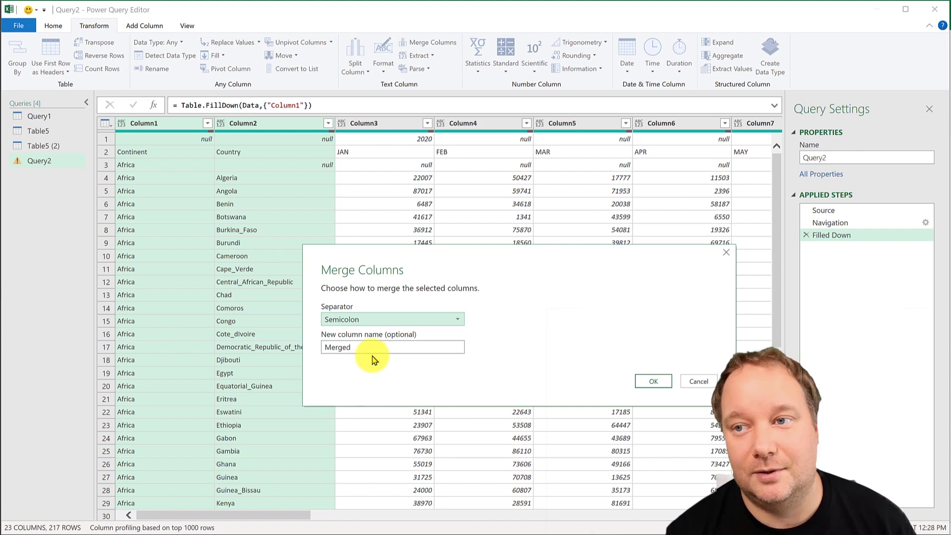
{"action": "left_click", "coordinate": [651, 382]}
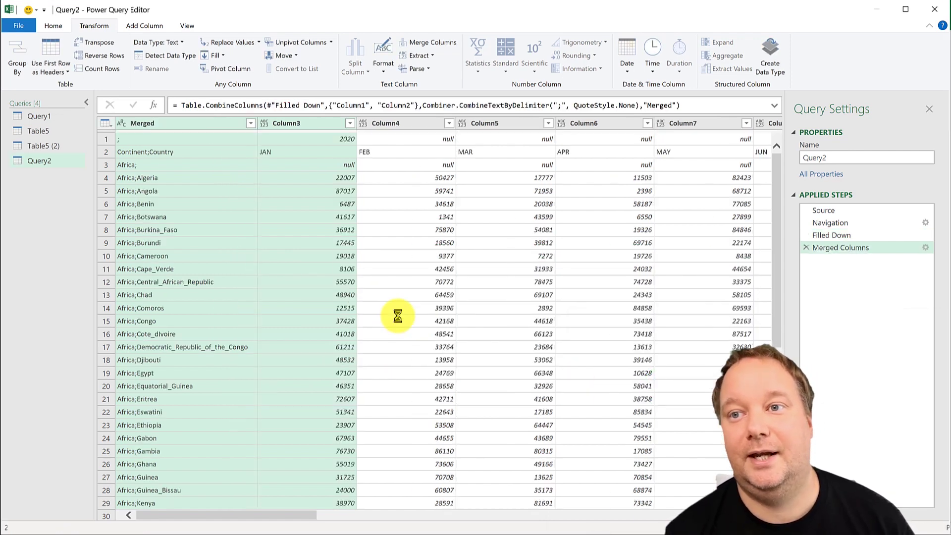
Transpose the table into 22 rows and 217 columns, with continent;country labels like Africa;Algeria in row 1
{"action": "left_click", "coordinate": [170, 121]}
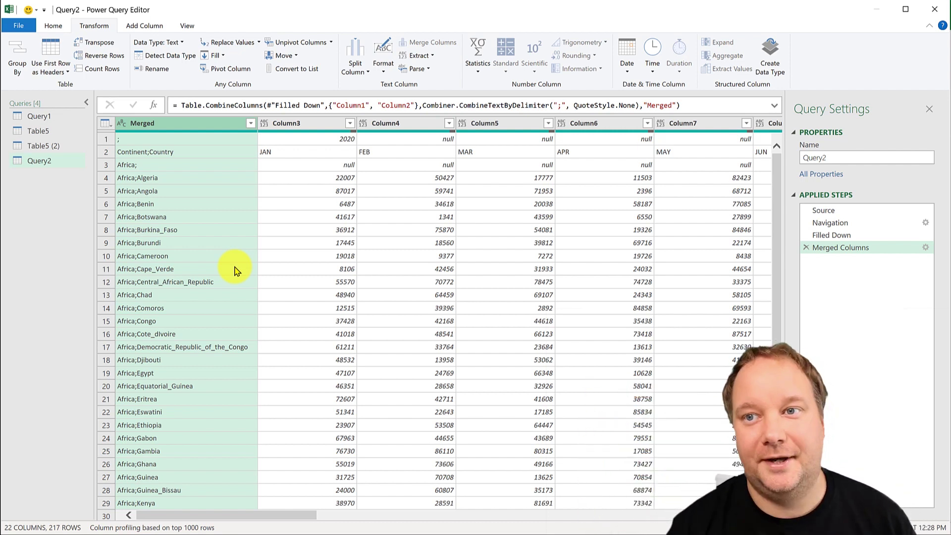
{"action": "left_click", "coordinate": [99, 42]}
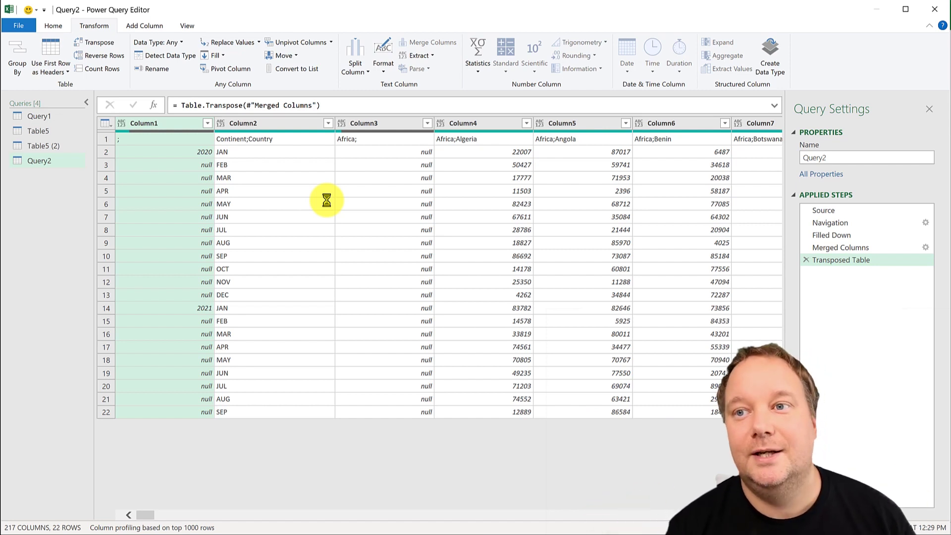
{"action": "left_click", "coordinate": [107, 141]}
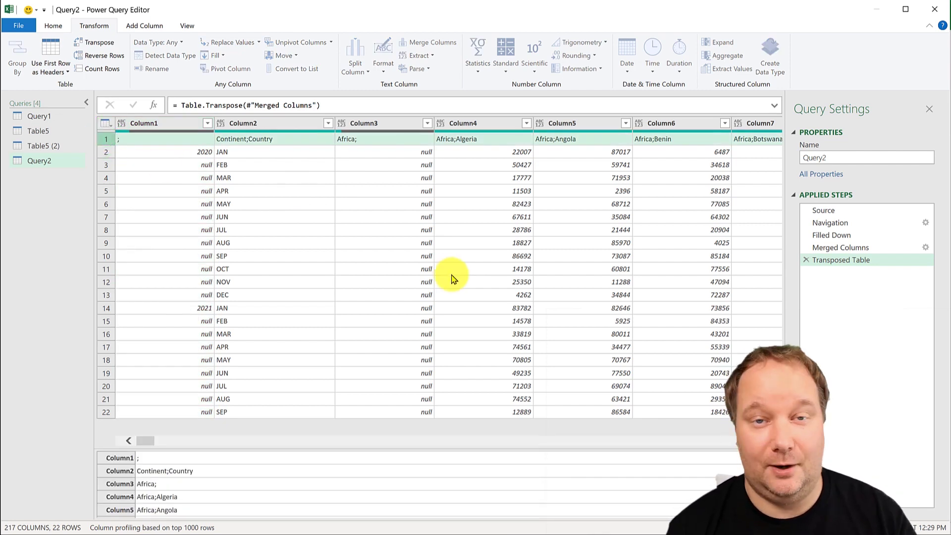
Promote row 1 to headers such as ;, Continent;Country and Africa;Algeria, then select the ; year column
{"action": "left_click", "coordinate": [110, 124]}
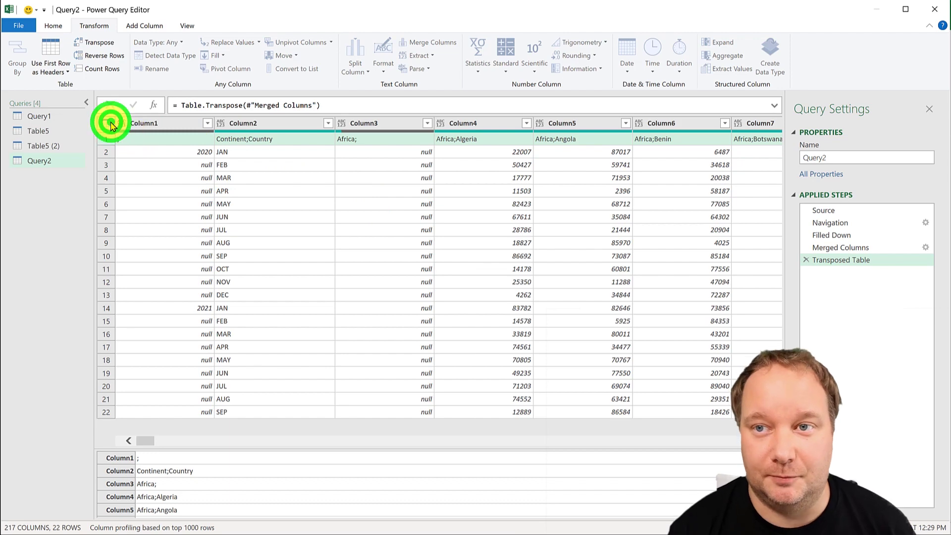
{"action": "left_click", "coordinate": [147, 150]}
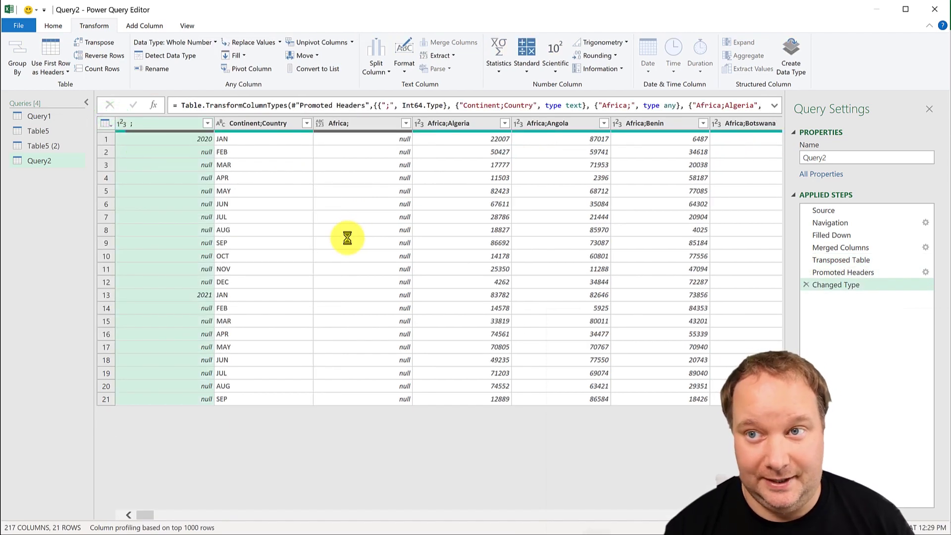
{"action": "left_click", "coordinate": [158, 123]}
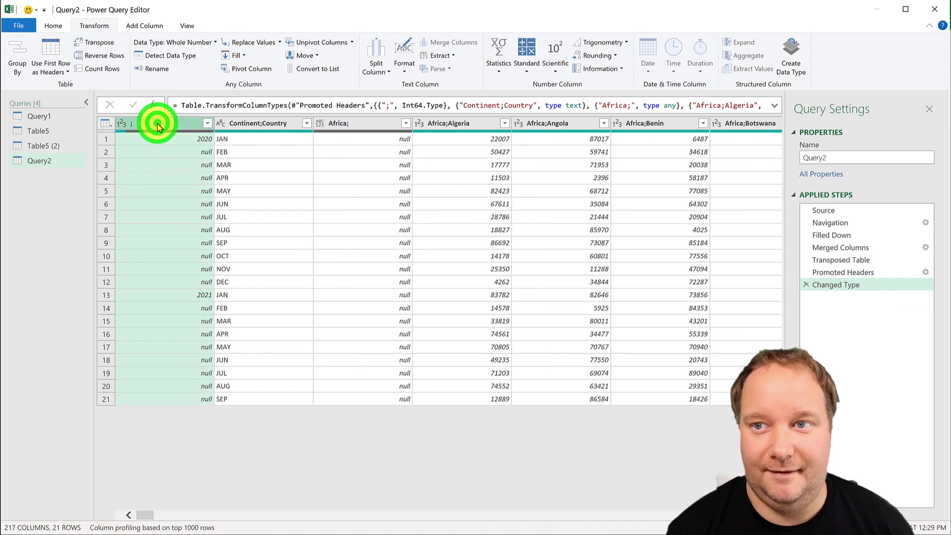
{"action": "left_click", "coordinate": [262, 125], "text": "shift"}
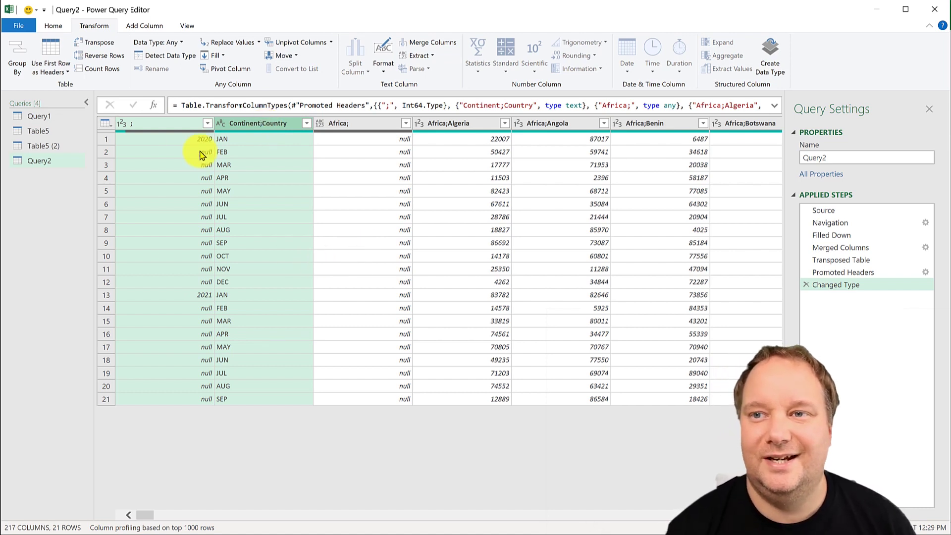
{"action": "left_click", "coordinate": [182, 123]}
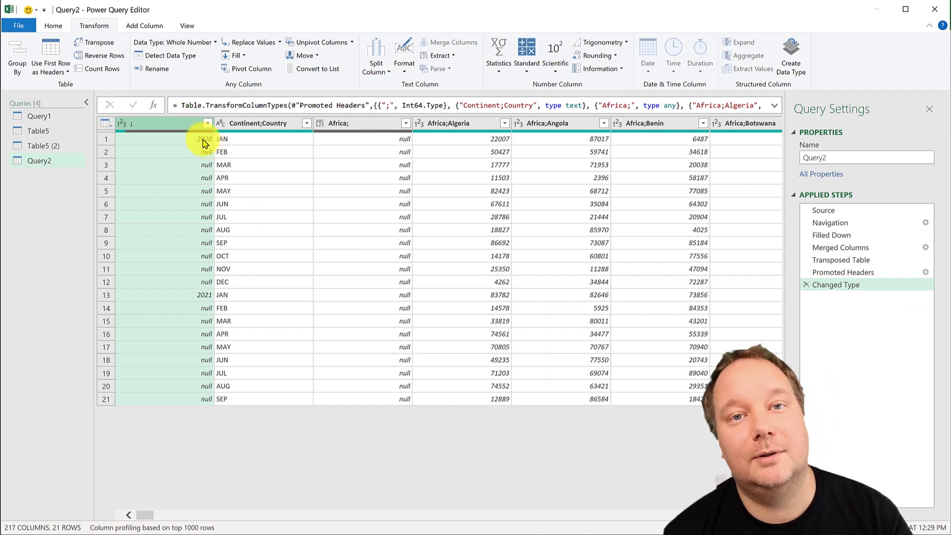
Fill years 2020 and 2021 down the ; column, then unpivot all columns except ; and Continent;Country
{"action": "left_click", "coordinate": [229, 55]}
{"action": "left_click", "coordinate": [225, 68]}
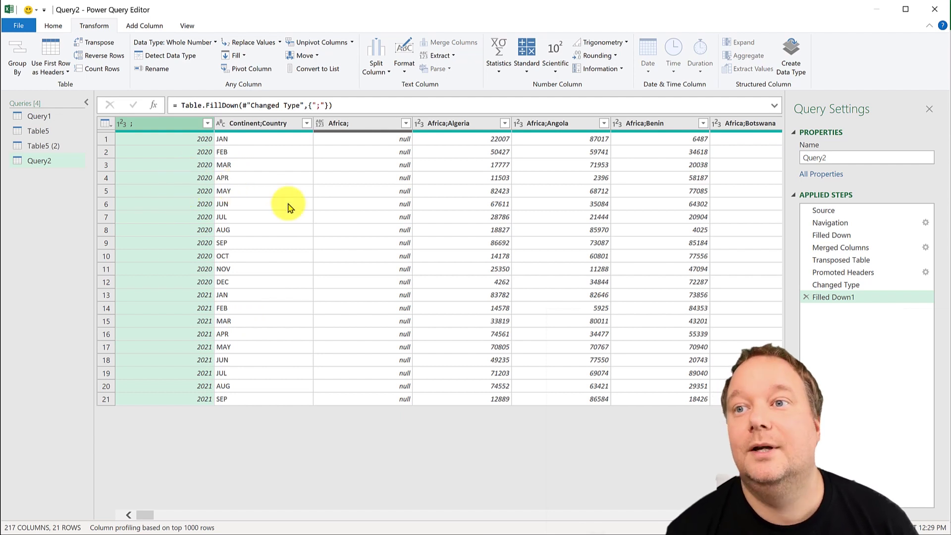
{"action": "left_click", "coordinate": [240, 123], "text": "ctrl"}
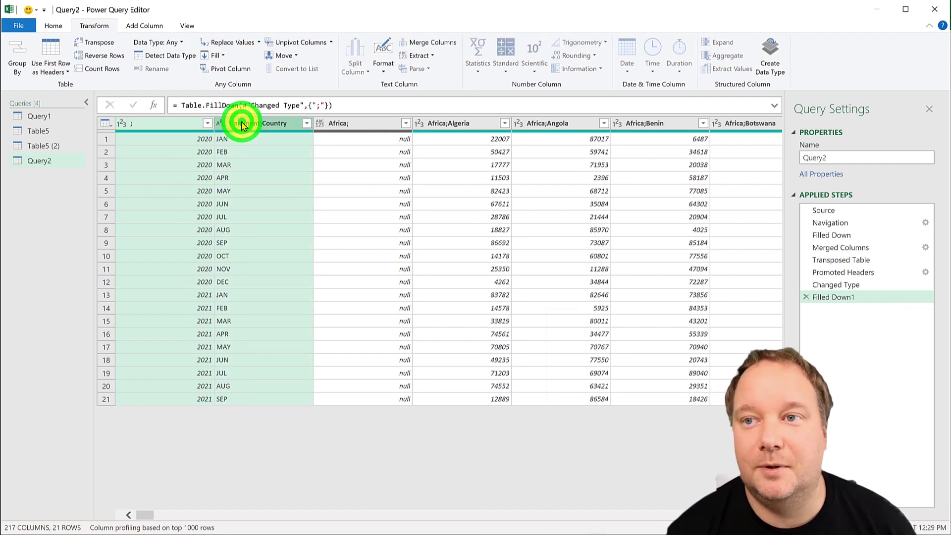
{"action": "right_click", "coordinate": [252, 123]}
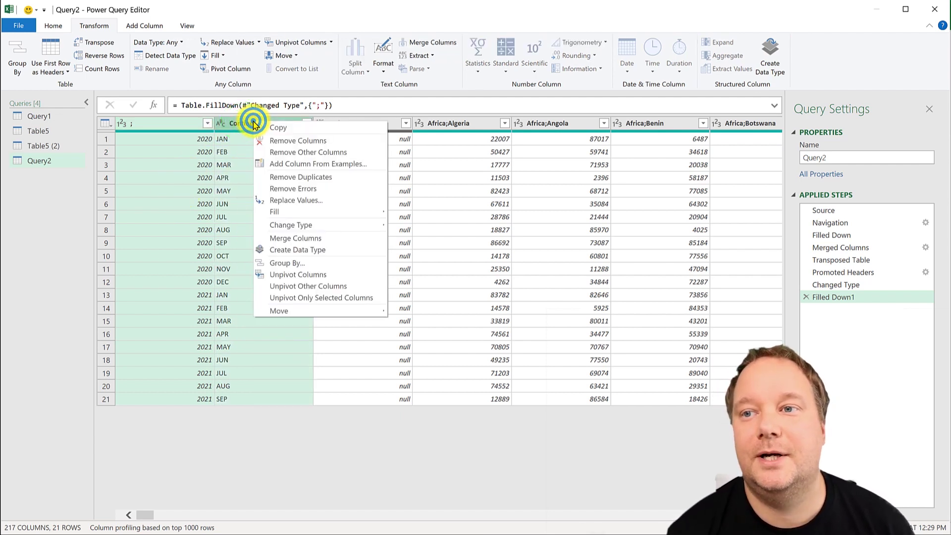
{"action": "left_click", "coordinate": [333, 290]}
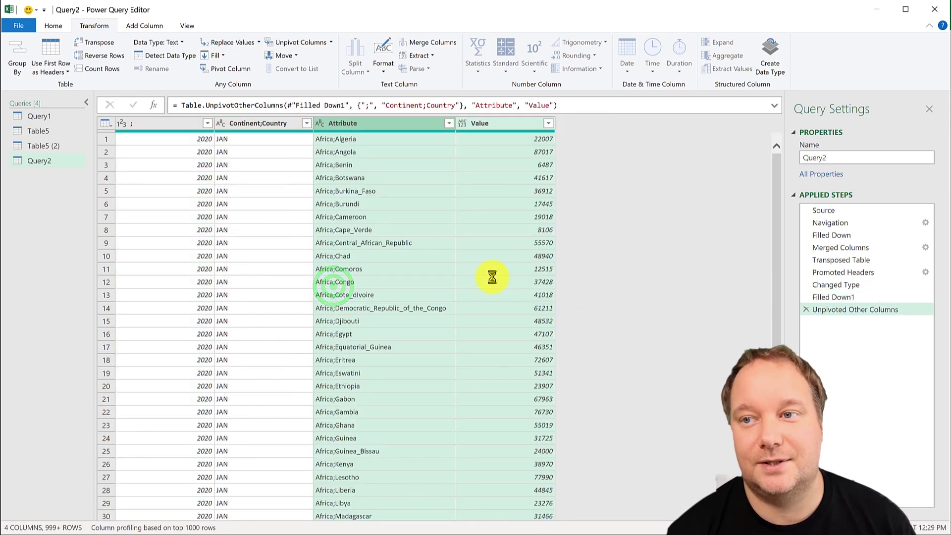
{"action": "left_click", "coordinate": [860, 297]}
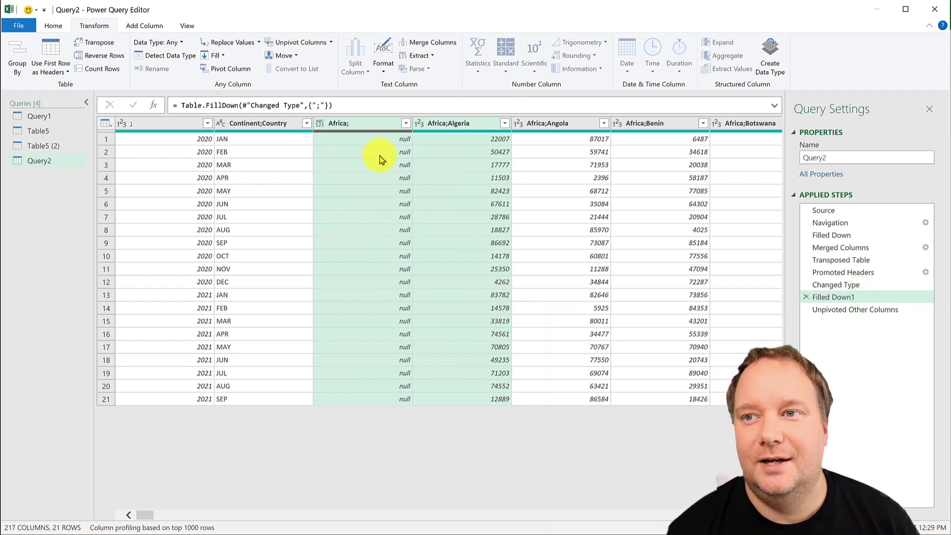
Unpivot the country columns into Attribute/Value pairs like Africa;Algeria and 22007, then select Attribute
{"action": "left_click", "coordinate": [366, 124]}
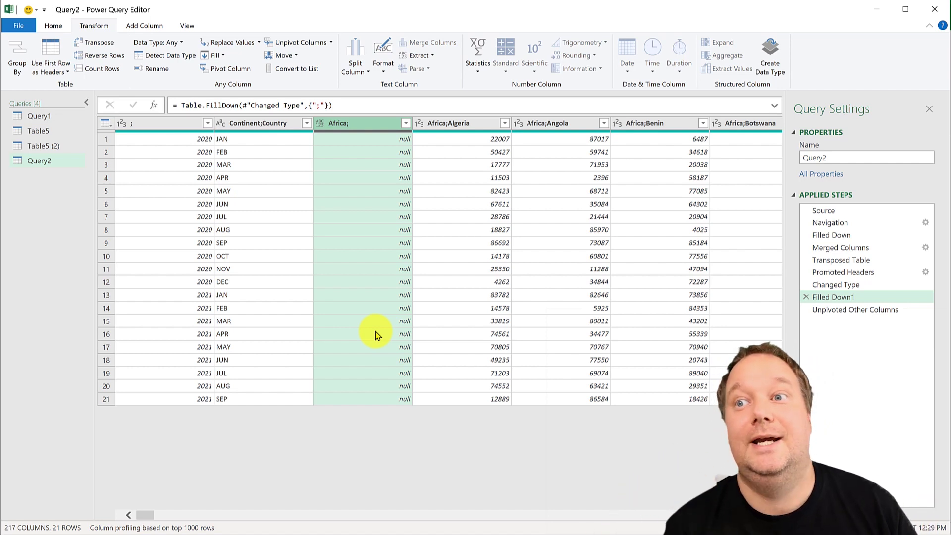
{"action": "left_click", "coordinate": [373, 126]}
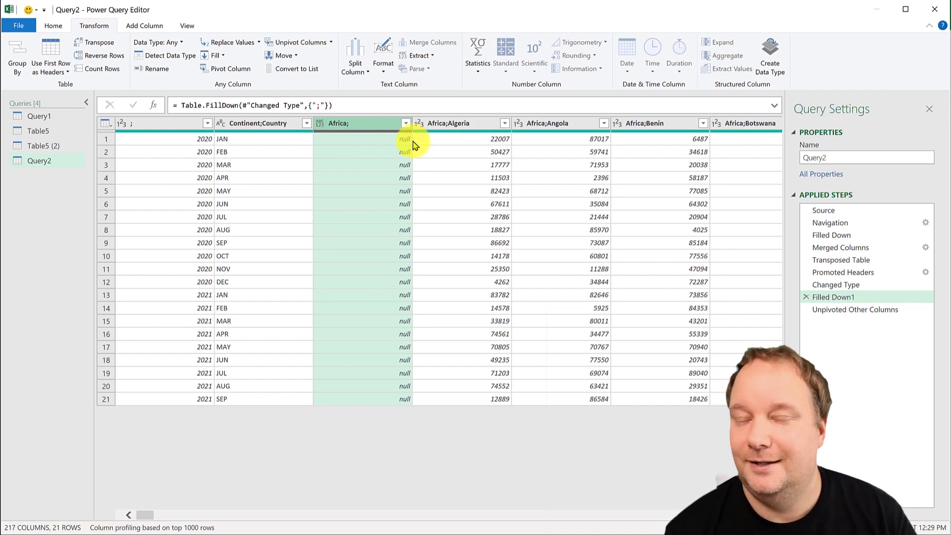
{"action": "left_click", "coordinate": [853, 310]}
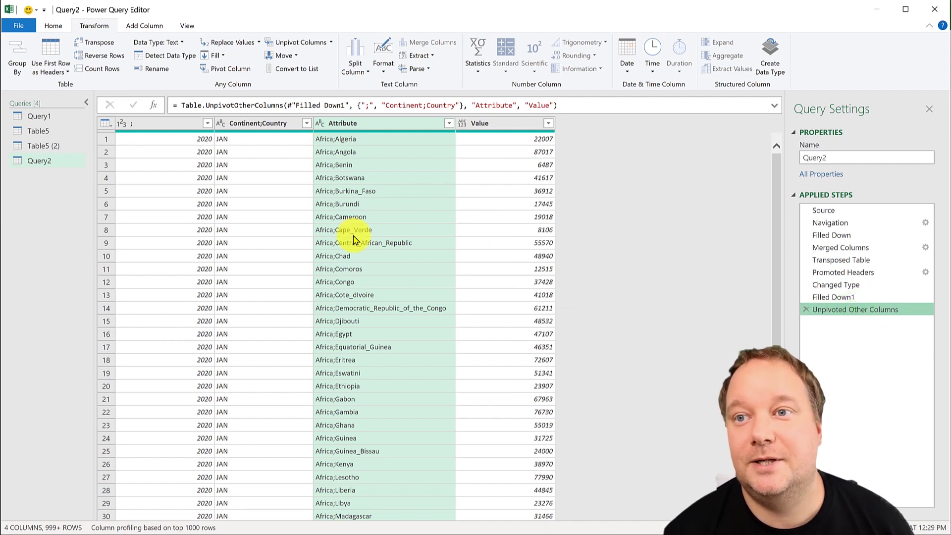
{"action": "left_click", "coordinate": [159, 123]}
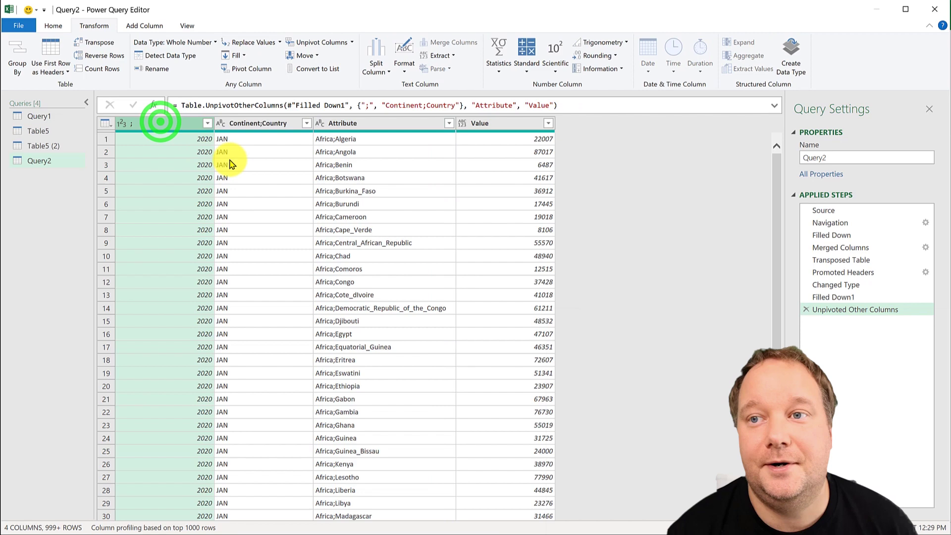
{"action": "left_click", "coordinate": [255, 123]}
{"action": "left_click", "coordinate": [353, 124]}
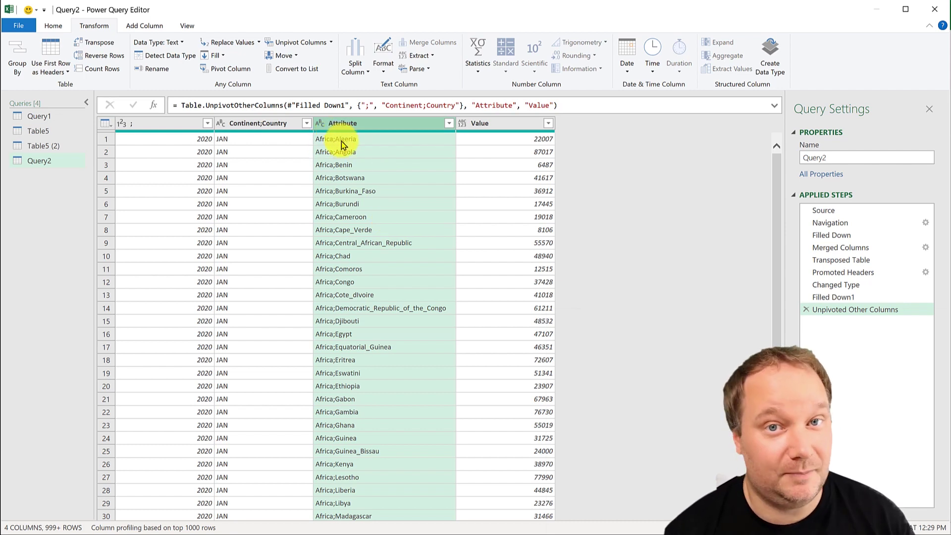
Split Attribute at each semicolon into Attribute.1 (continents) and Attribute.2 (countries)
{"action": "left_click", "coordinate": [380, 124]}
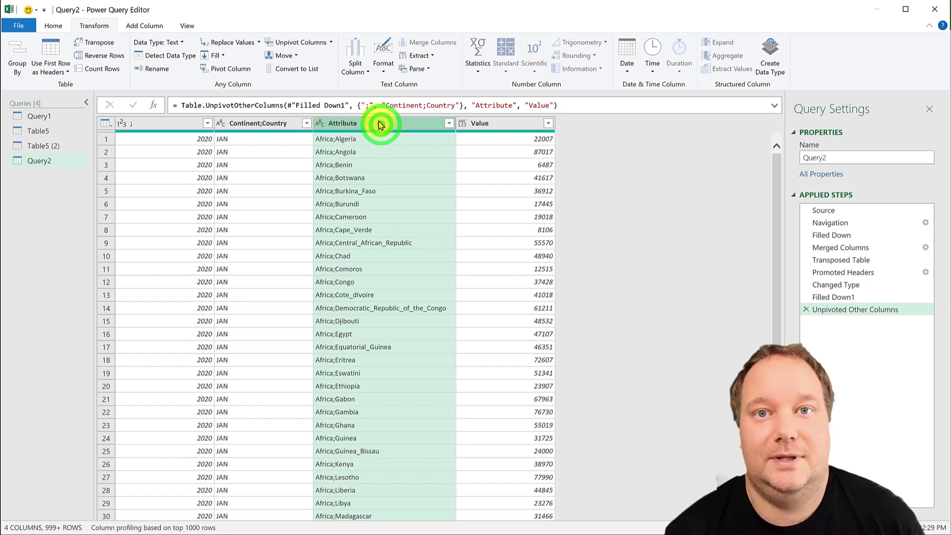
{"action": "left_click", "coordinate": [356, 64]}
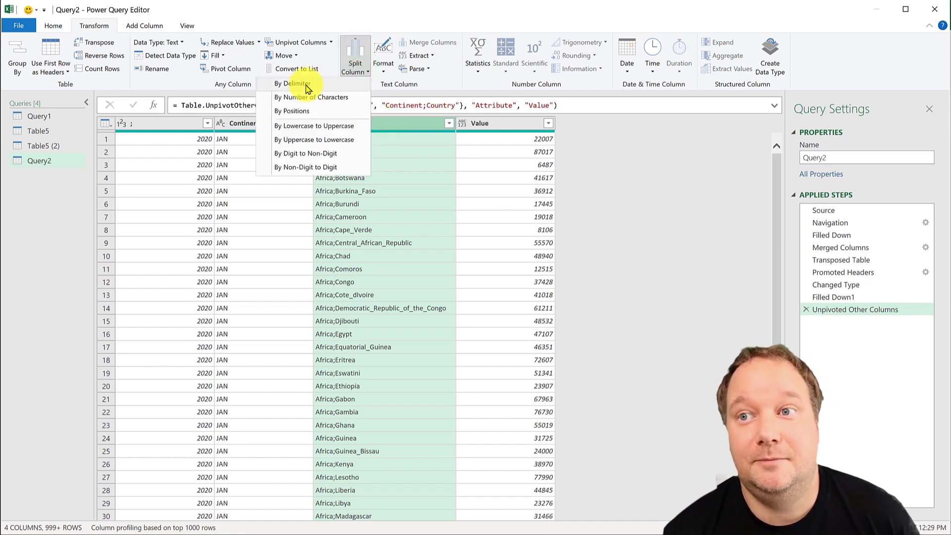
{"action": "left_click", "coordinate": [305, 87]}
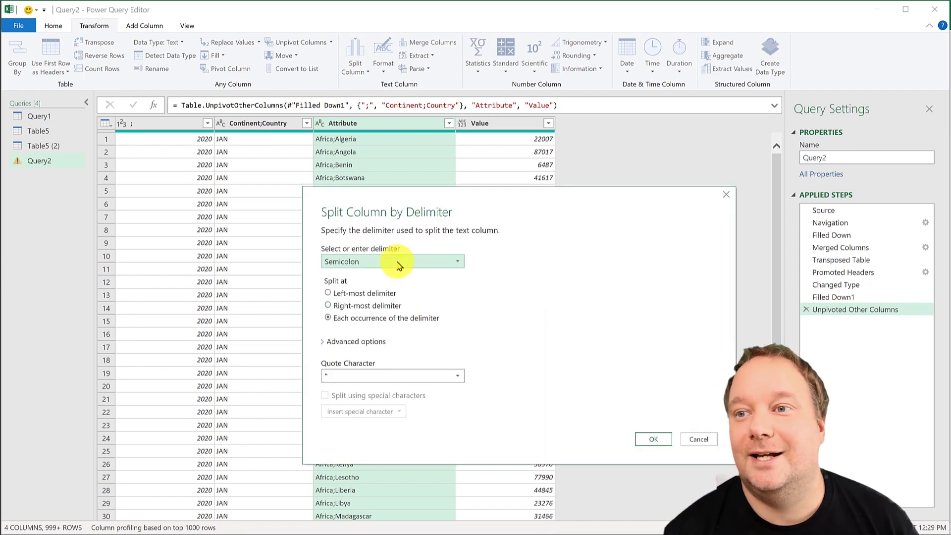
{"action": "left_click", "coordinate": [652, 439]}
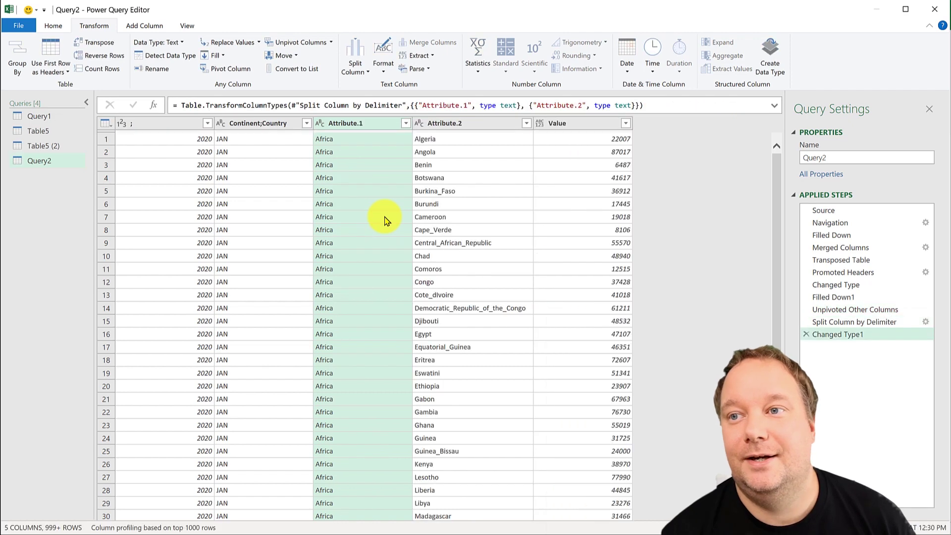
Select the Value, Attribute.2, Attribute.1, Continent;Country and year columns in turn
{"action": "left_click", "coordinate": [588, 123]}
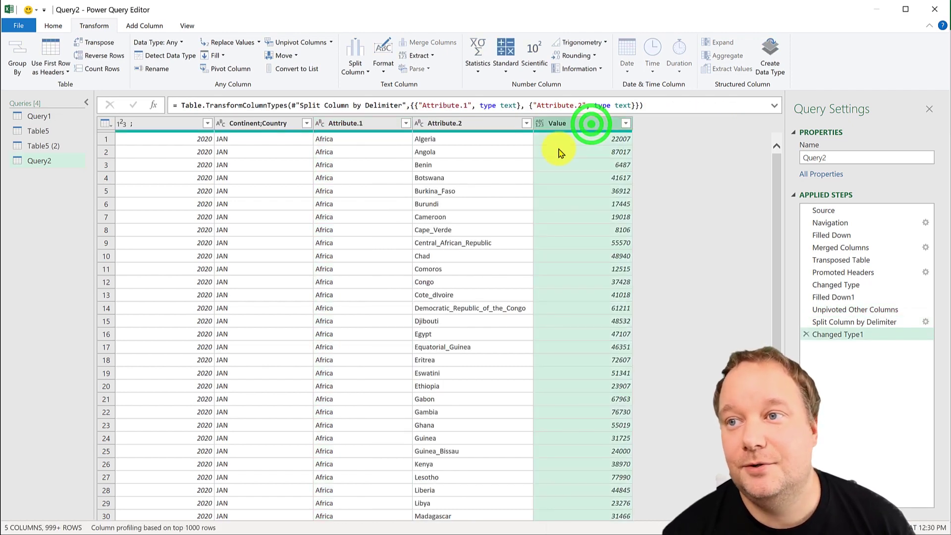
{"action": "left_click", "coordinate": [445, 124]}
{"action": "left_click", "coordinate": [340, 127]}
{"action": "left_click", "coordinate": [263, 123]}
{"action": "left_click", "coordinate": [157, 127]}
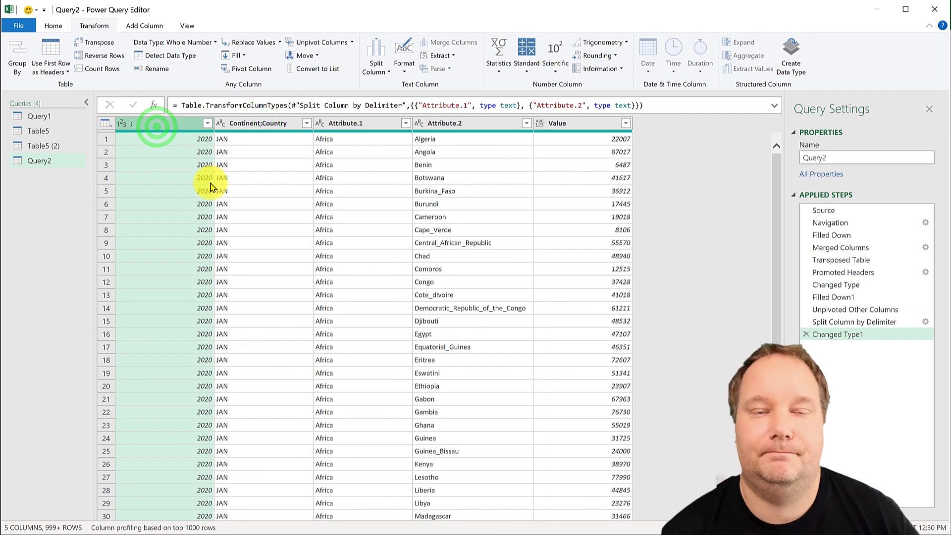
Rename the ; column to Year and the Continent;Country column to Month
{"action": "double_click", "coordinate": [135, 123]}
{"action": "type", "text": "Year"}
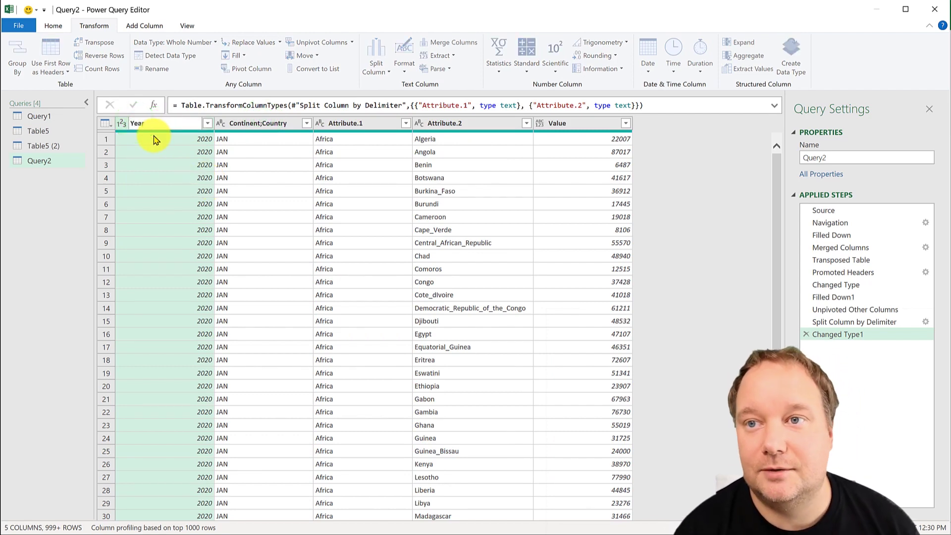
{"action": "key", "text": "Return"}
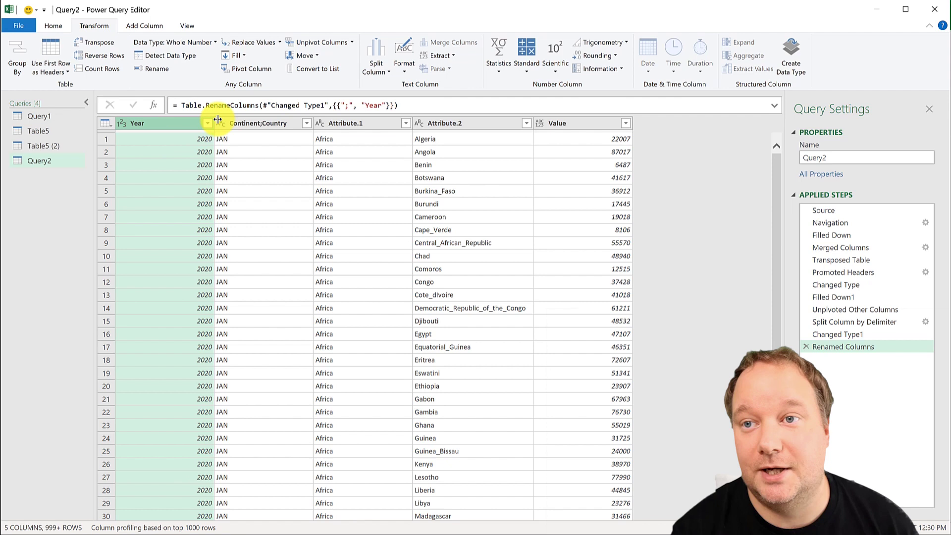
{"action": "double_click", "coordinate": [252, 124]}
{"action": "key", "text": "ctrl+c"}
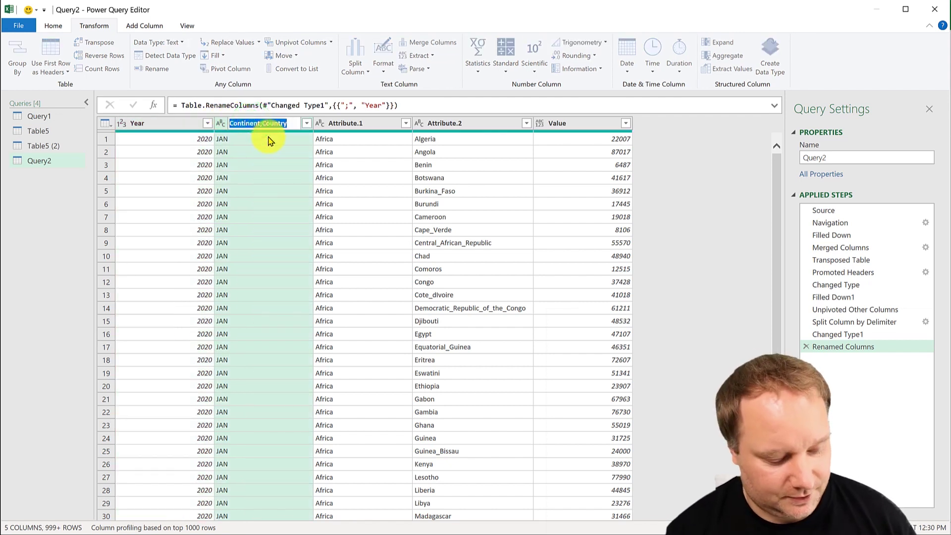
{"action": "type", "text": "Month"}
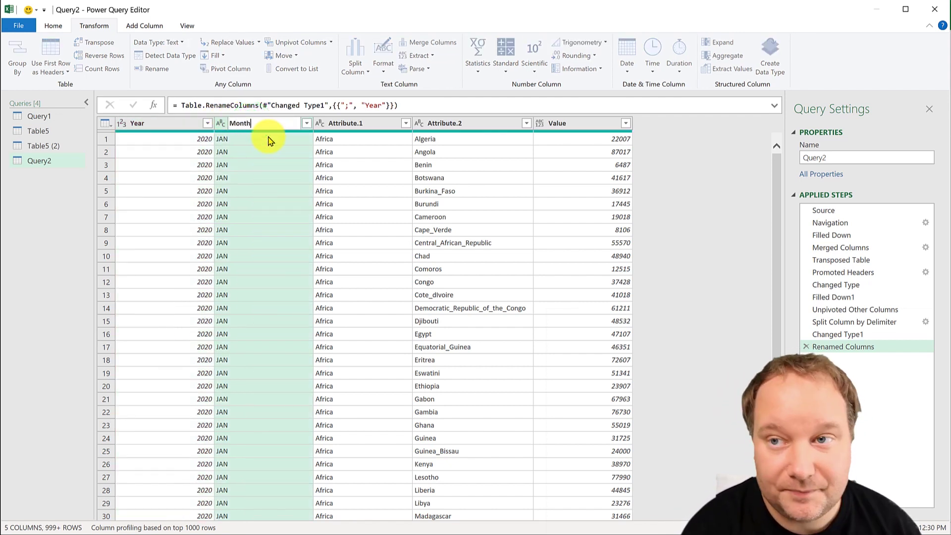
{"action": "key", "text": "Return"}
Rename Attribute.1 to Continent and Attribute.2 to Country
{"action": "double_click", "coordinate": [346, 124]}
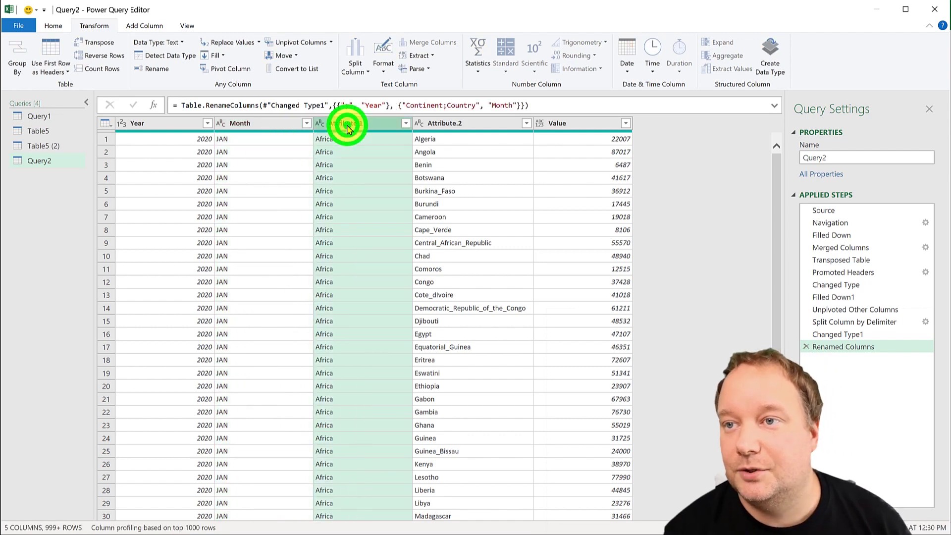
{"action": "key", "text": "ctrl+v"}
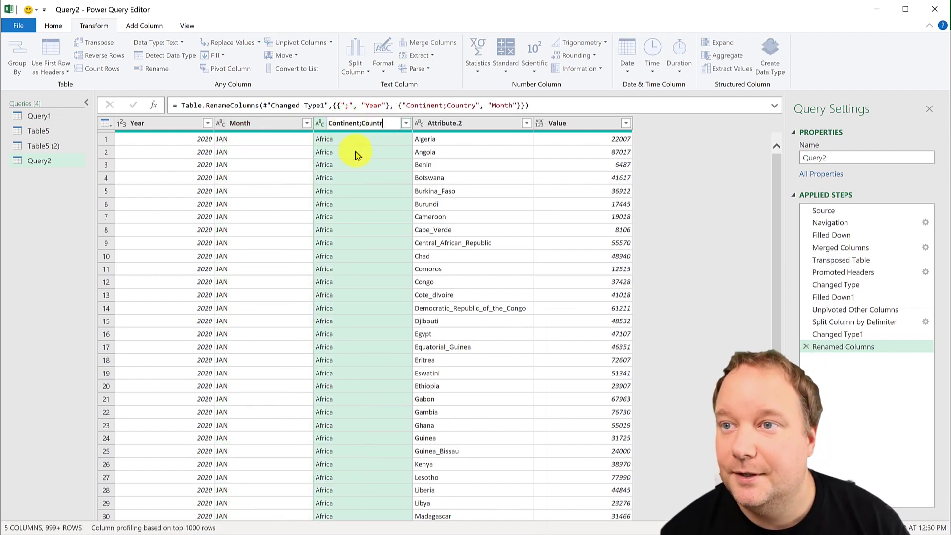
{"action": "double_click", "coordinate": [453, 123]}
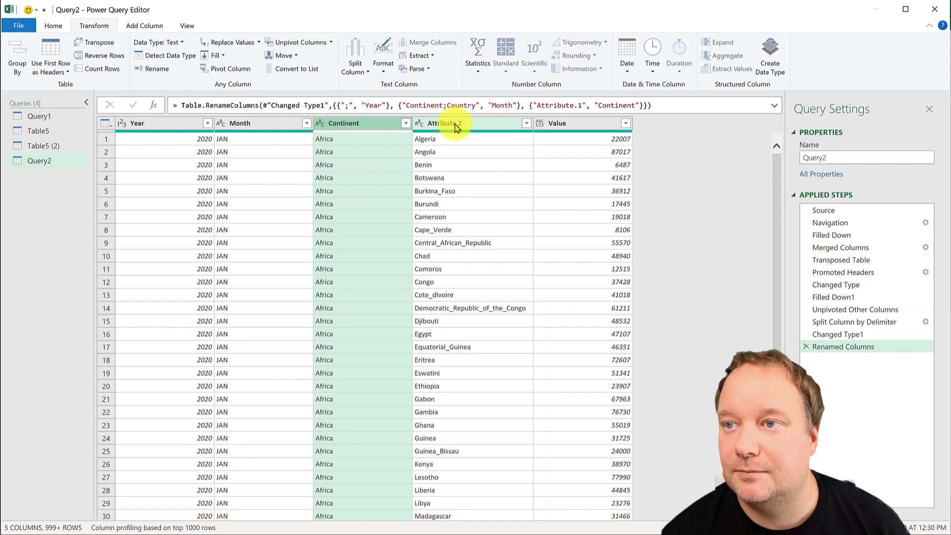
{"action": "key", "text": "ctrl+v"}
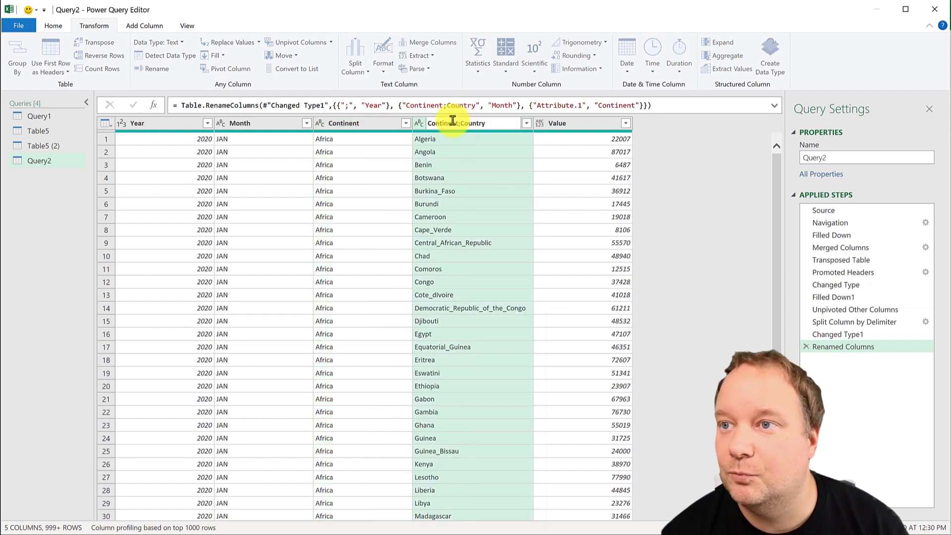
{"action": "left_click", "coordinate": [463, 124]}
{"action": "key", "text": "BackSpace"}
{"action": "key", "text": "BackSpace"}
{"action": "key", "text": "BackSpace"}
{"action": "key", "text": "BackSpace"}
{"action": "key", "text": "BackSpace"}
{"action": "key", "text": "BackSpace"}
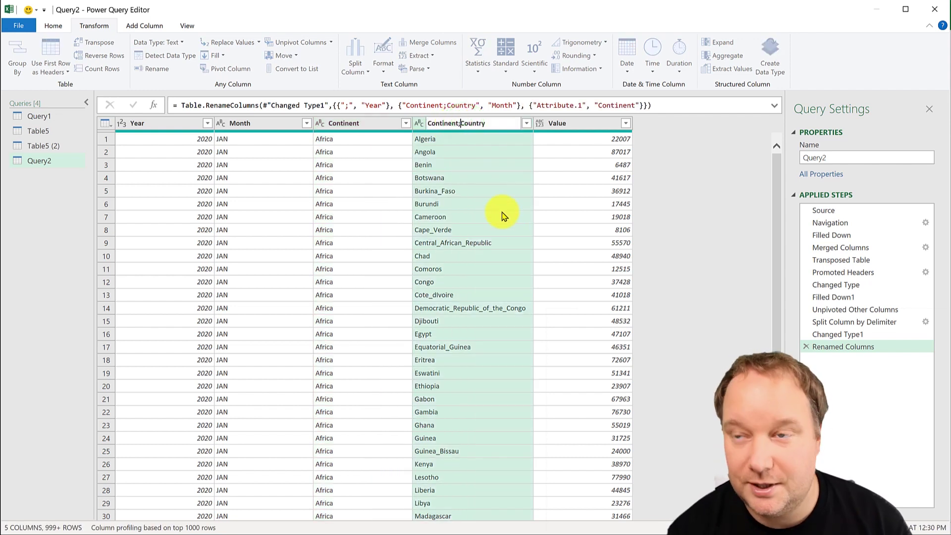
{"action": "key", "text": "BackSpace"}
{"action": "key", "text": "BackSpace"}
{"action": "key", "text": "BackSpace"}
{"action": "key", "text": "BackSpace"}
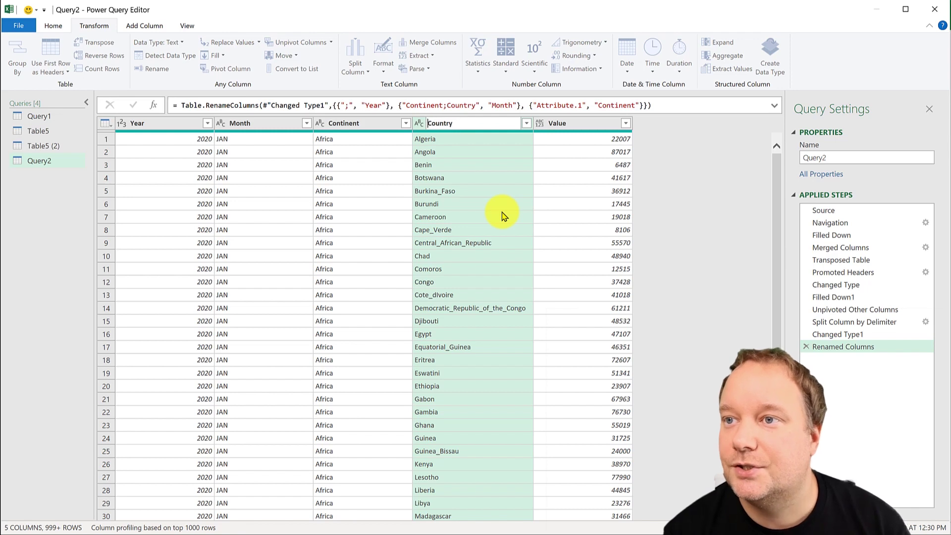
{"action": "key", "text": "Return"}
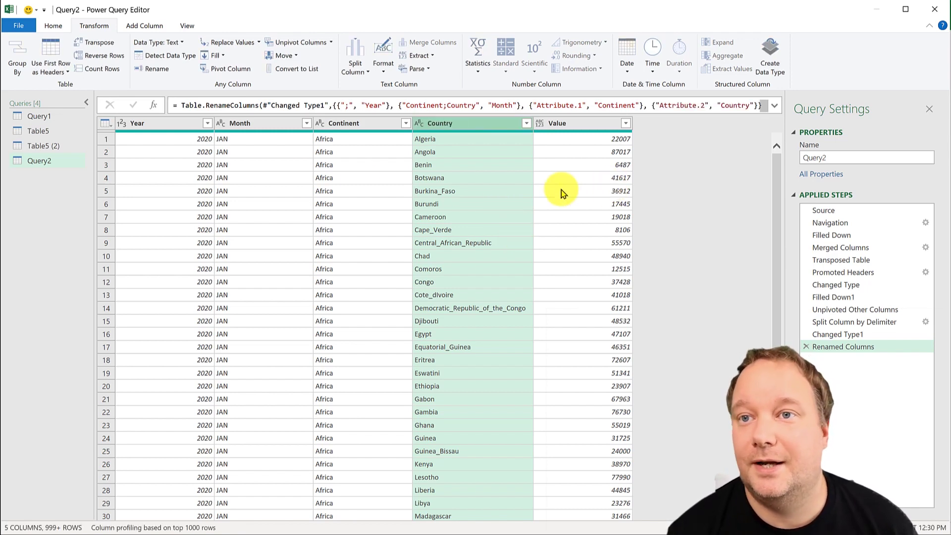
{"action": "left_click", "coordinate": [53, 25]}
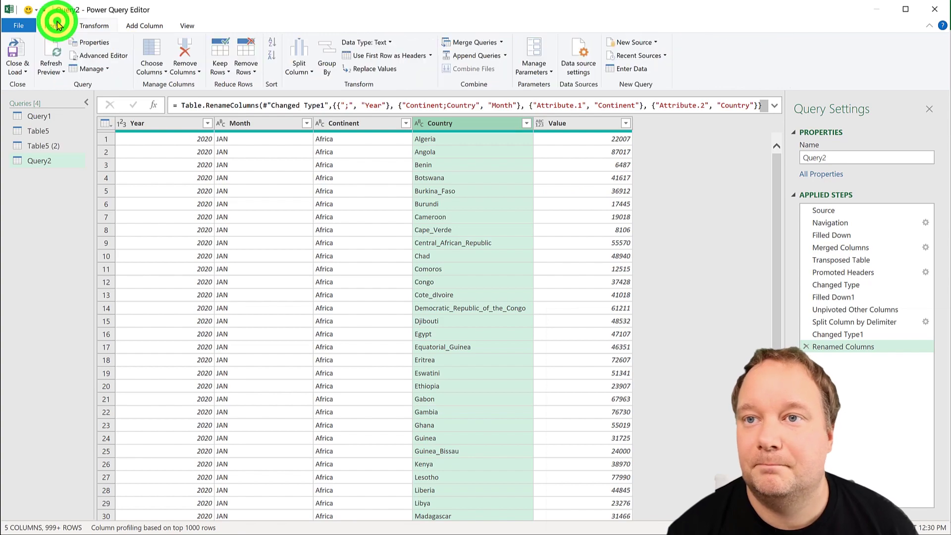
Close & Load Query2 as a 4,410-row table, then inspect the first record and the Benin entry
{"action": "left_click", "coordinate": [17, 55]}
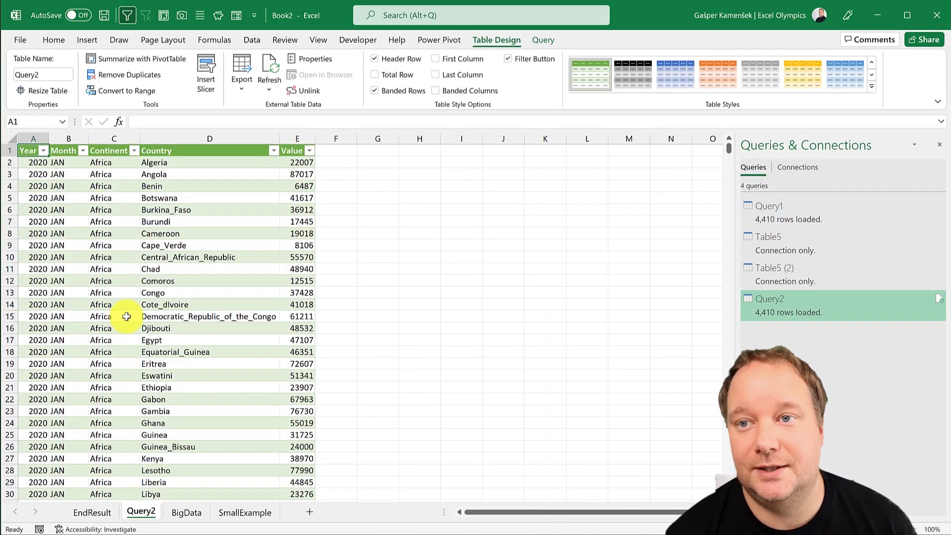
{"action": "left_click", "coordinate": [300, 163]}
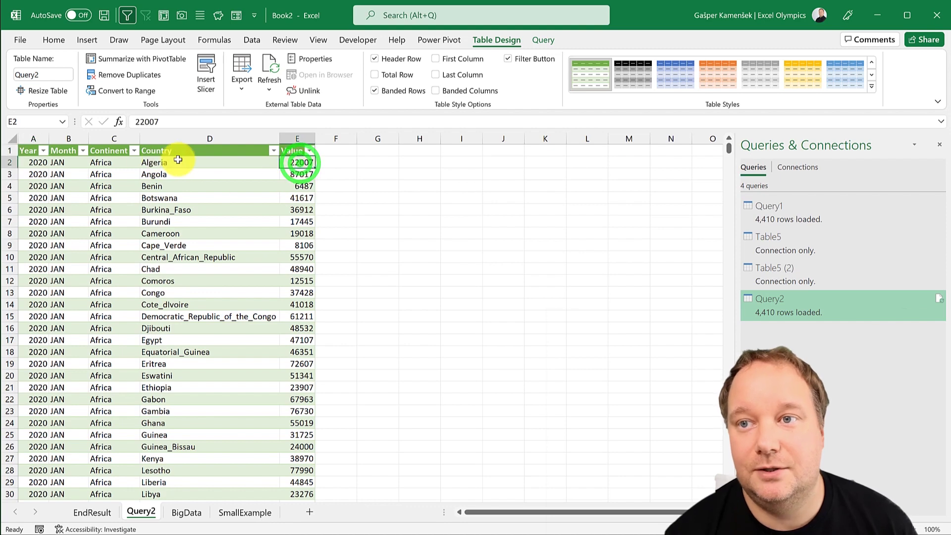
{"action": "left_click_drag", "start_coordinate": [187, 163], "coordinate": [43, 162]}
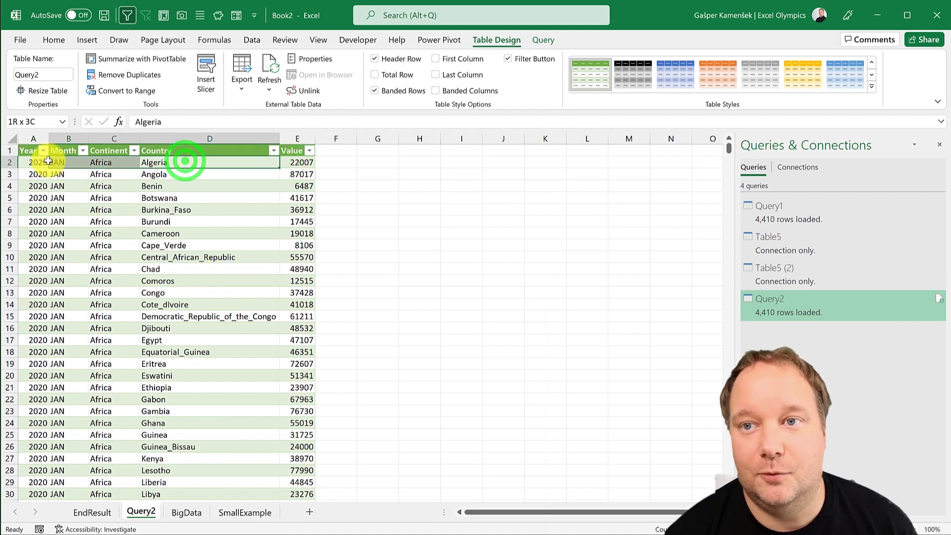
{"action": "left_click", "coordinate": [202, 186]}
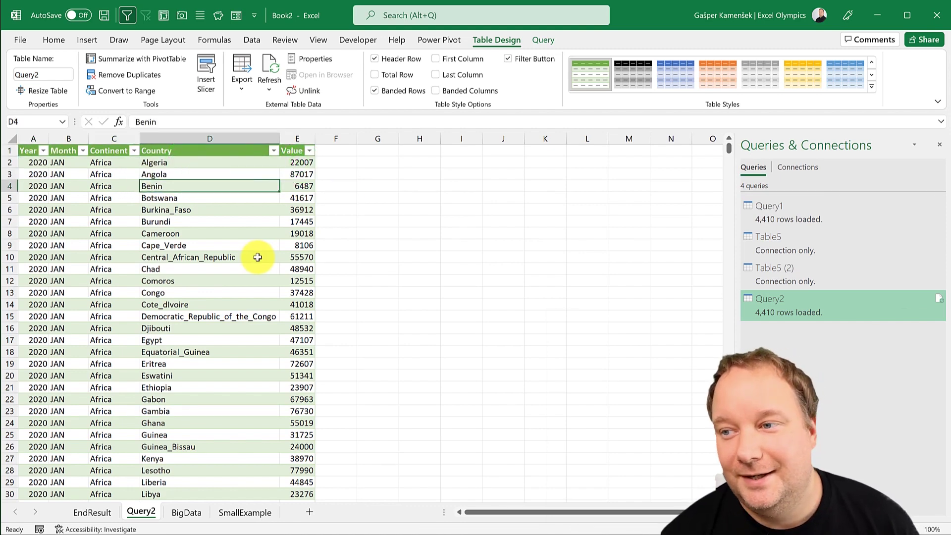